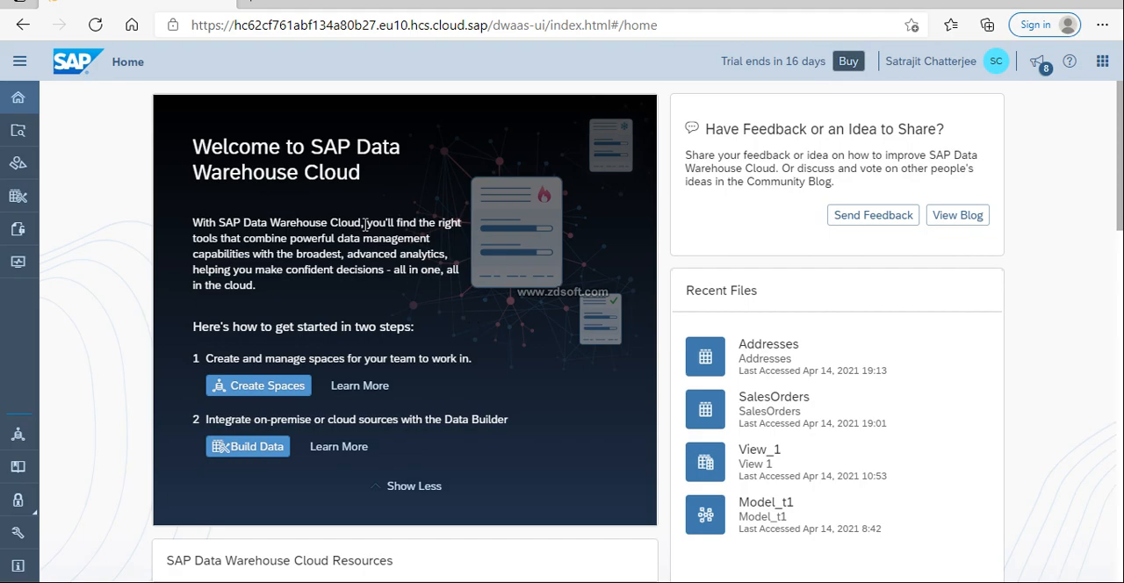
Open the SpaceY space in the Data Builder
left_click(22, 202)
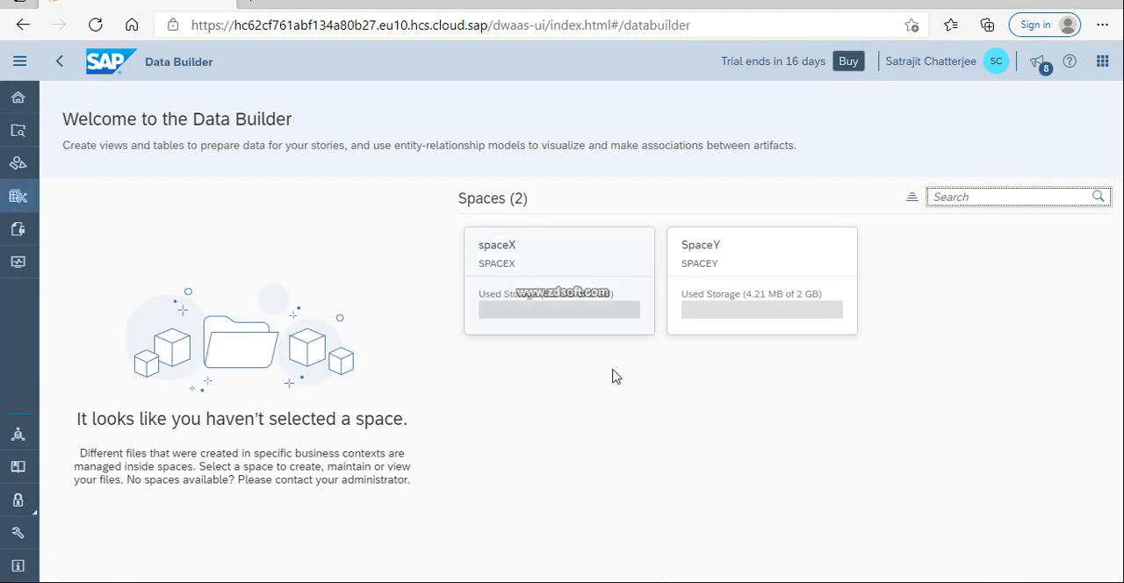
left_click(767, 269)
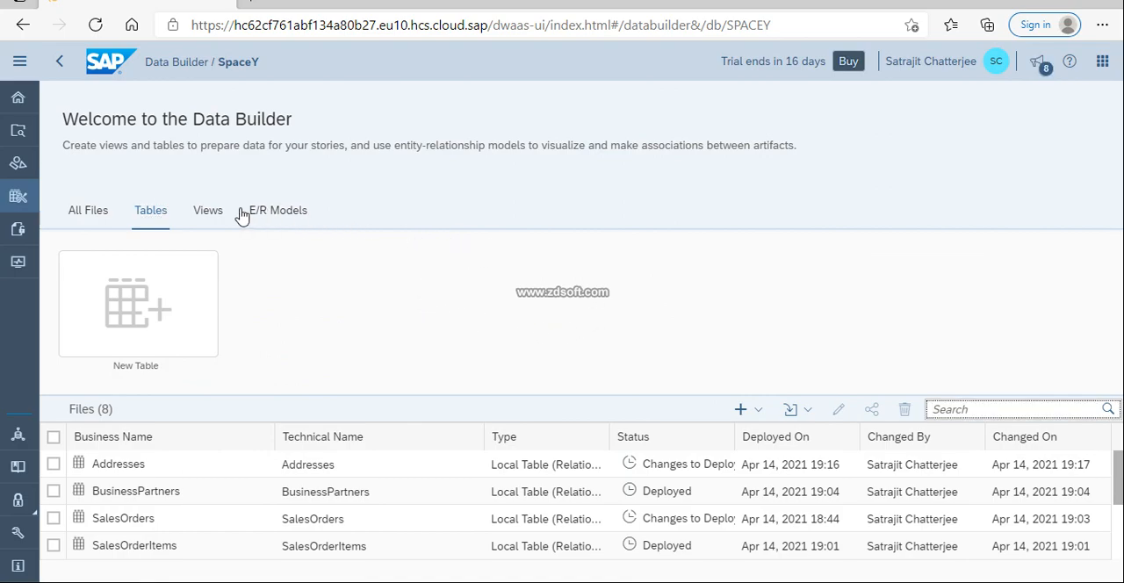
Look through the space's file categories, comparing all files, tables, views and E/R models and what can be created in each
left_click(95, 216)
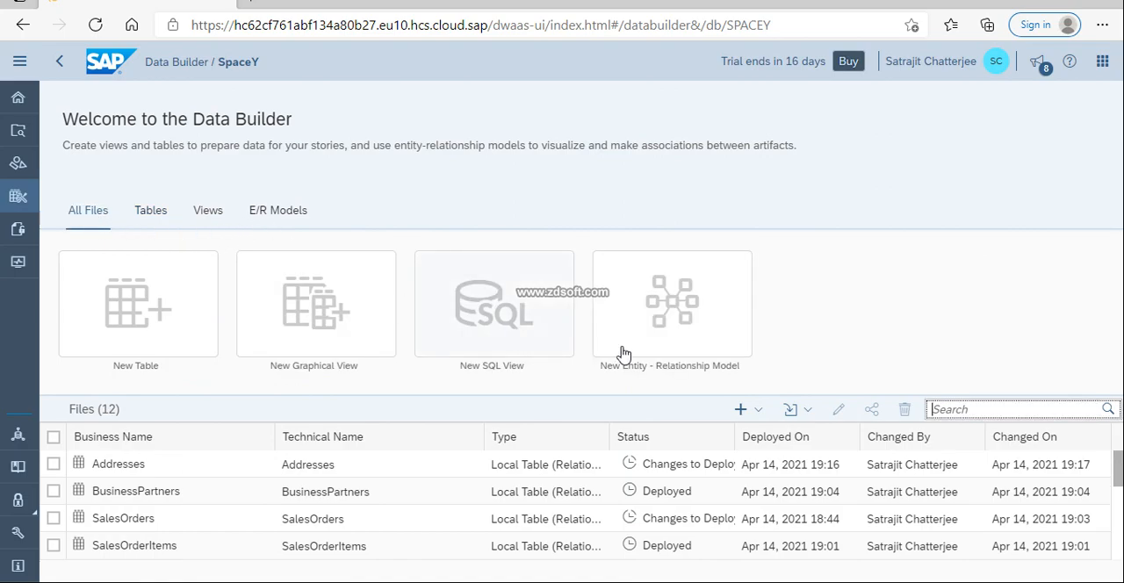
left_click(303, 216)
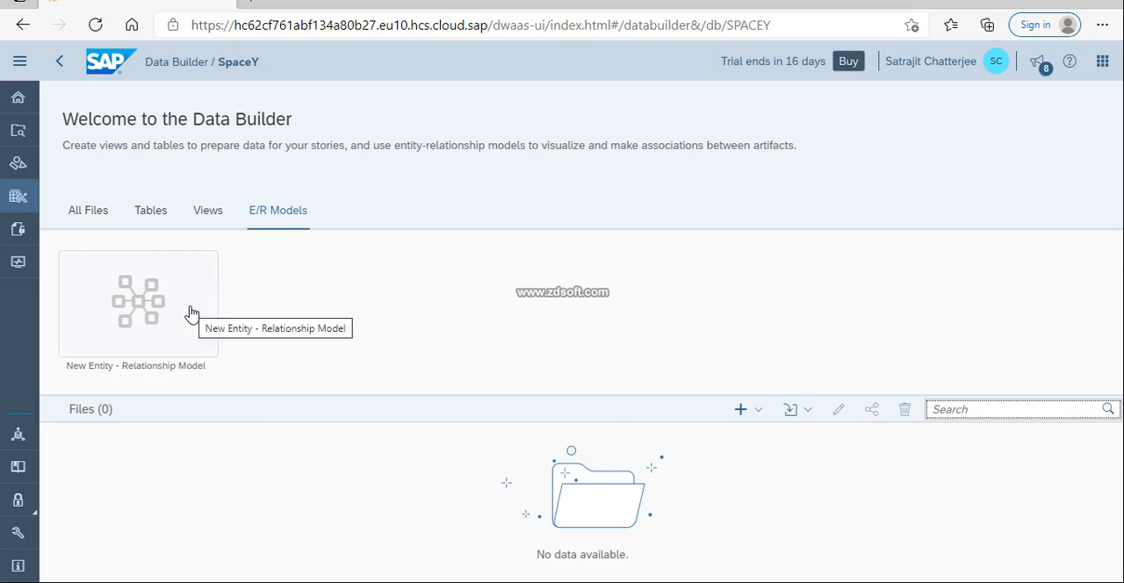
left_click(95, 221)
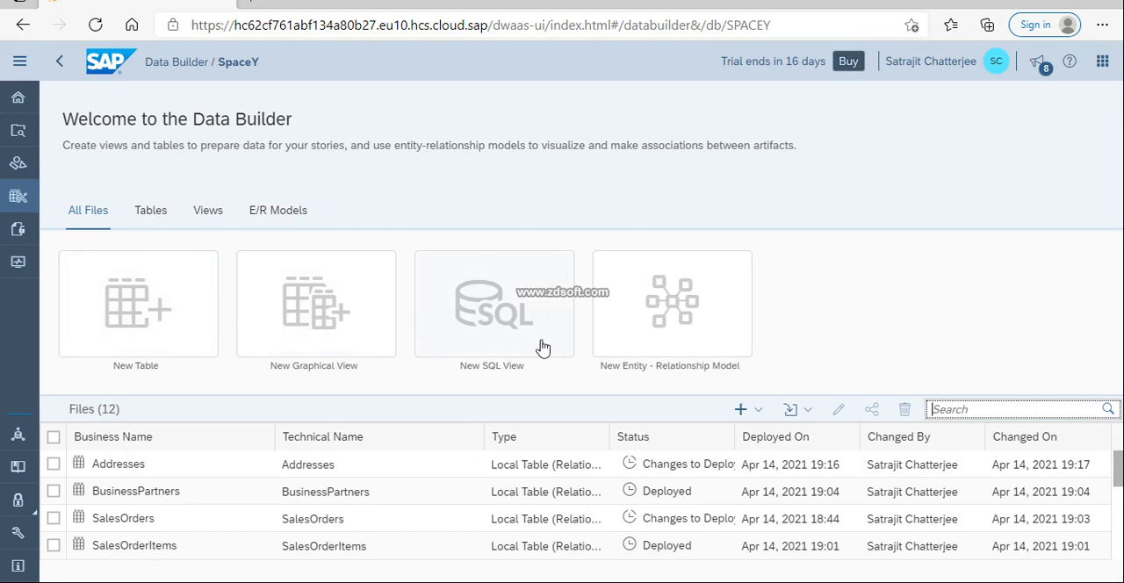
left_click(162, 212)
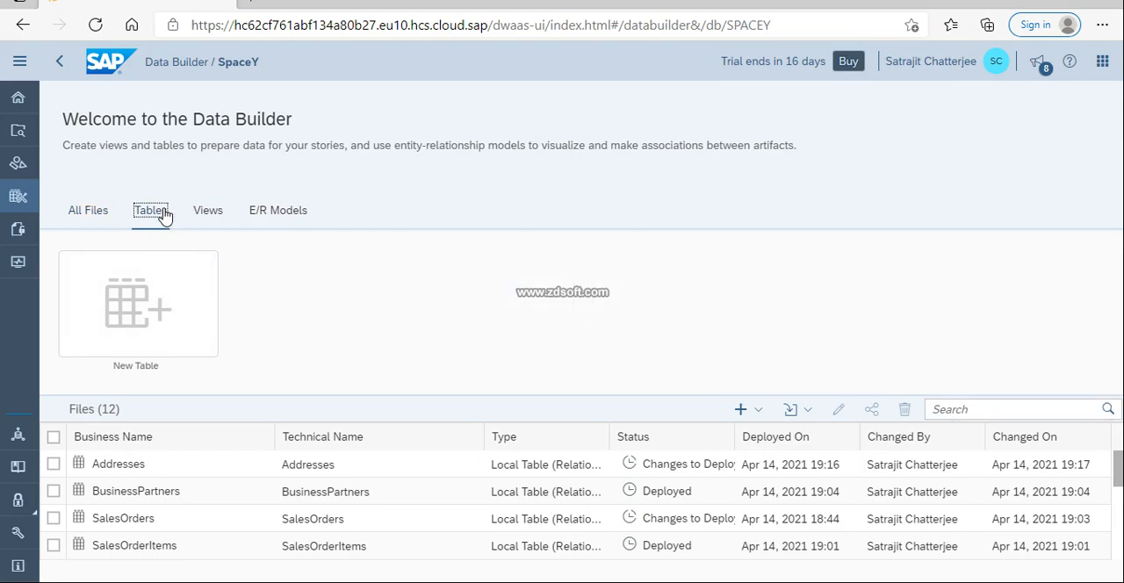
left_click(211, 212)
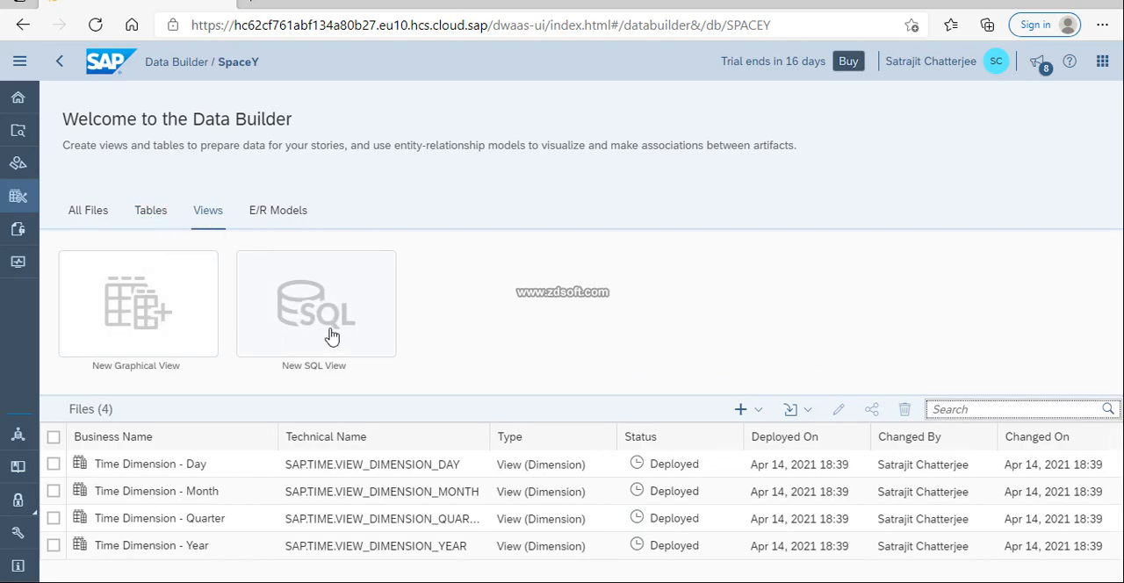
Create a new entity-relationship model in SpaceY and expand the repository's views and tables
left_click(281, 212)
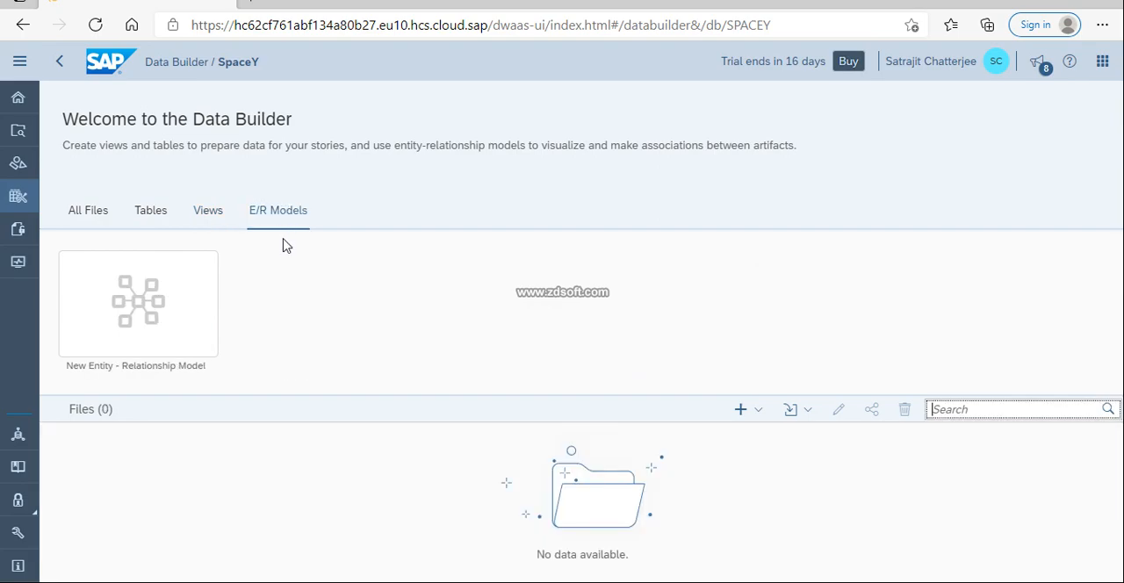
left_click(128, 311)
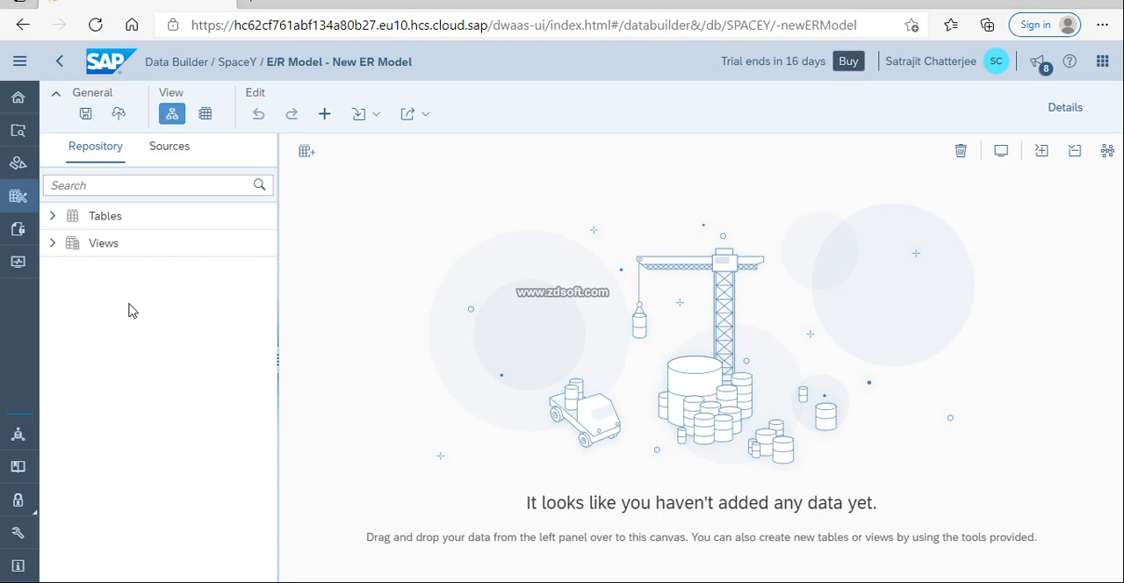
left_click(53, 244)
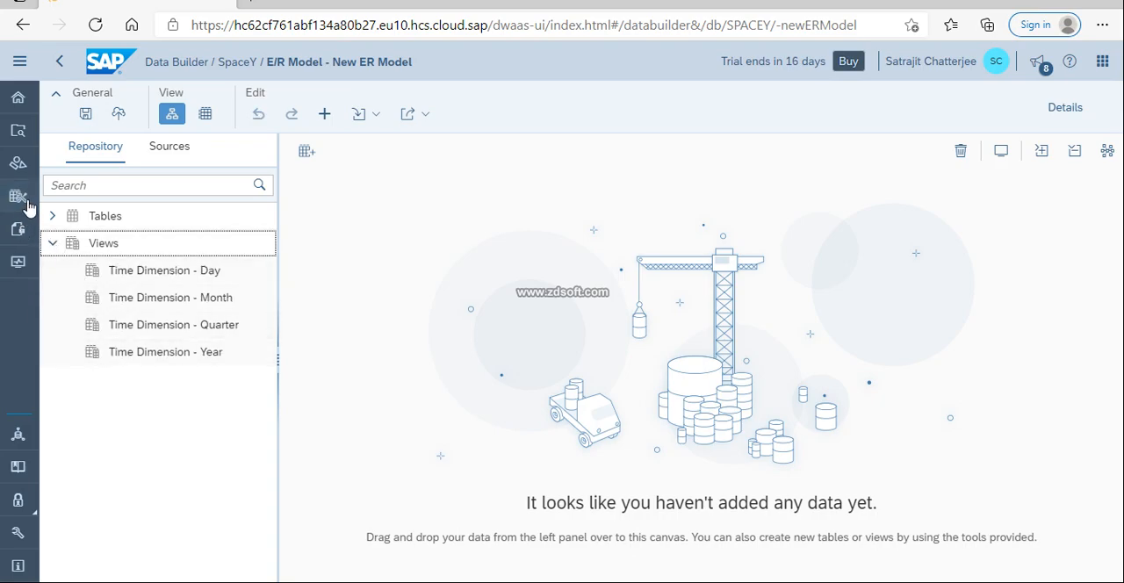
left_click(51, 216)
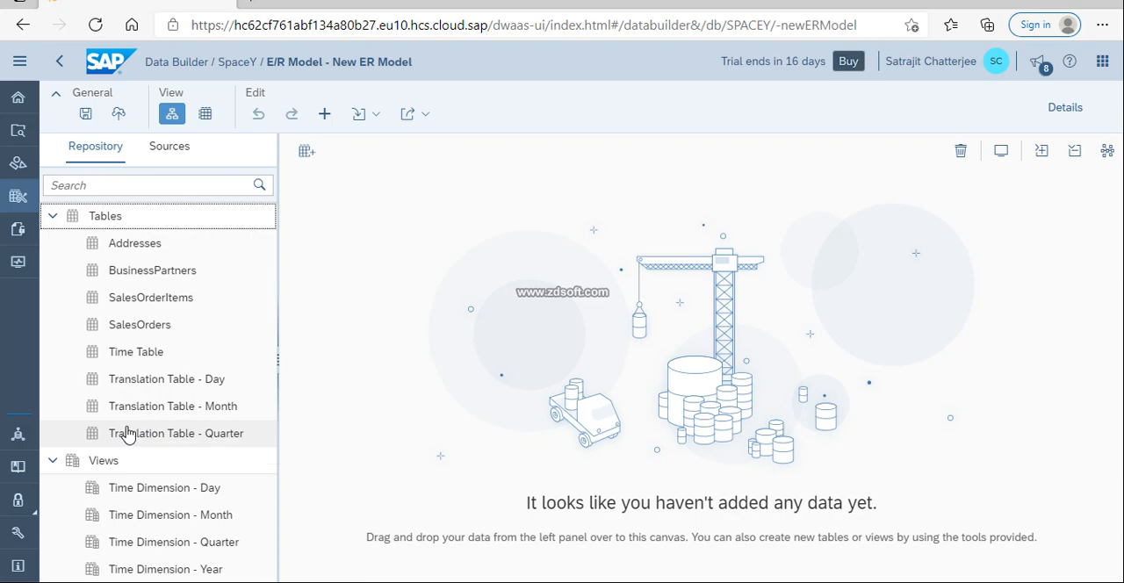
Add the SalesOrders and SalesOrderItems tables to the canvas and create an association from SalesOrderItems to SalesOrders
left_click_drag(151, 327, 728, 361)
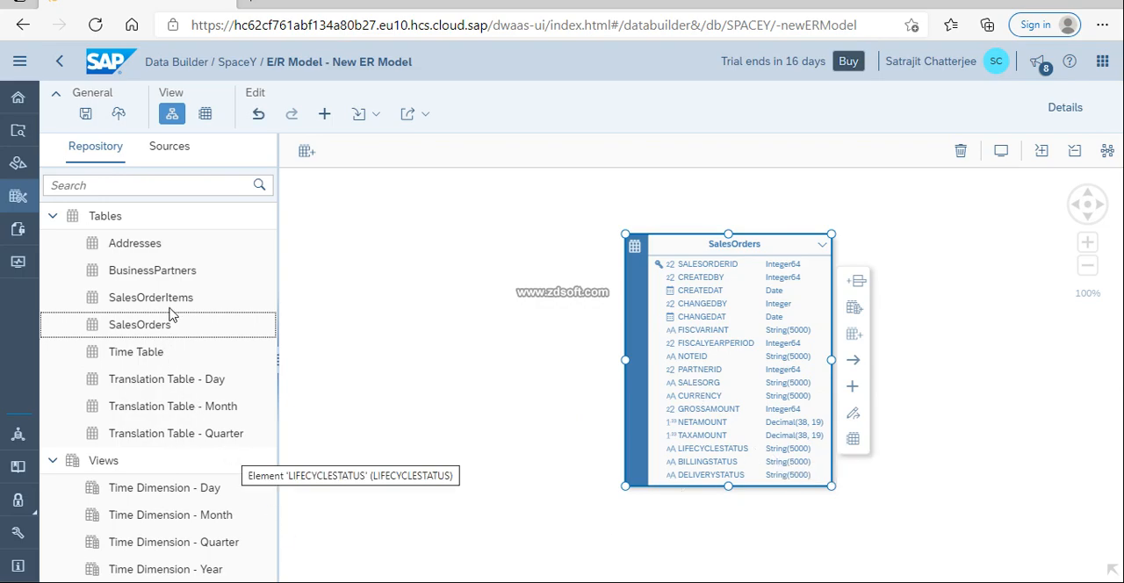
left_click_drag(170, 300, 376, 334)
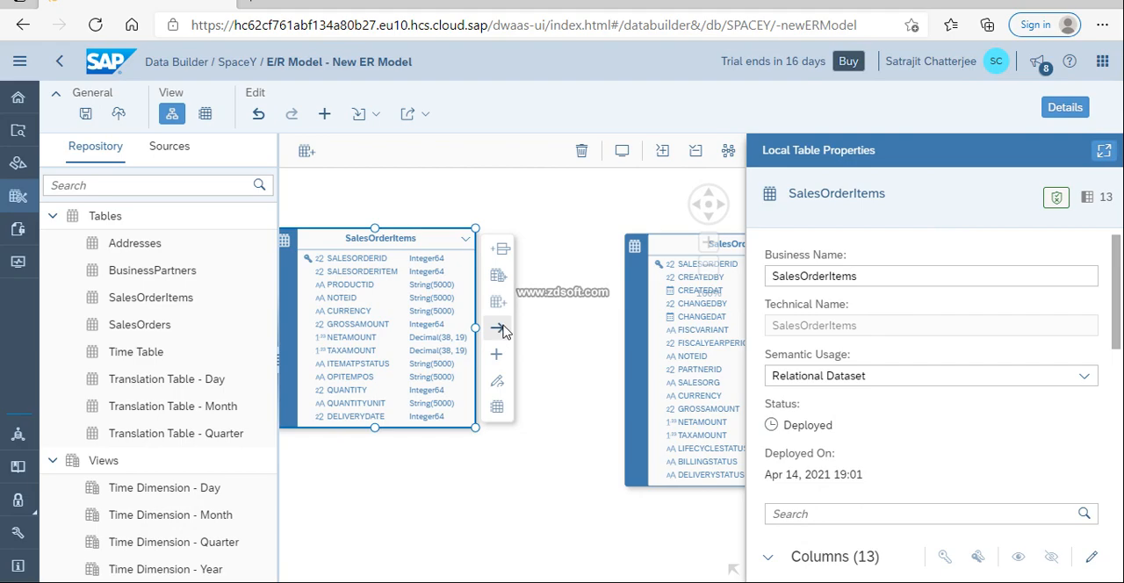
left_click_drag(505, 330, 685, 351)
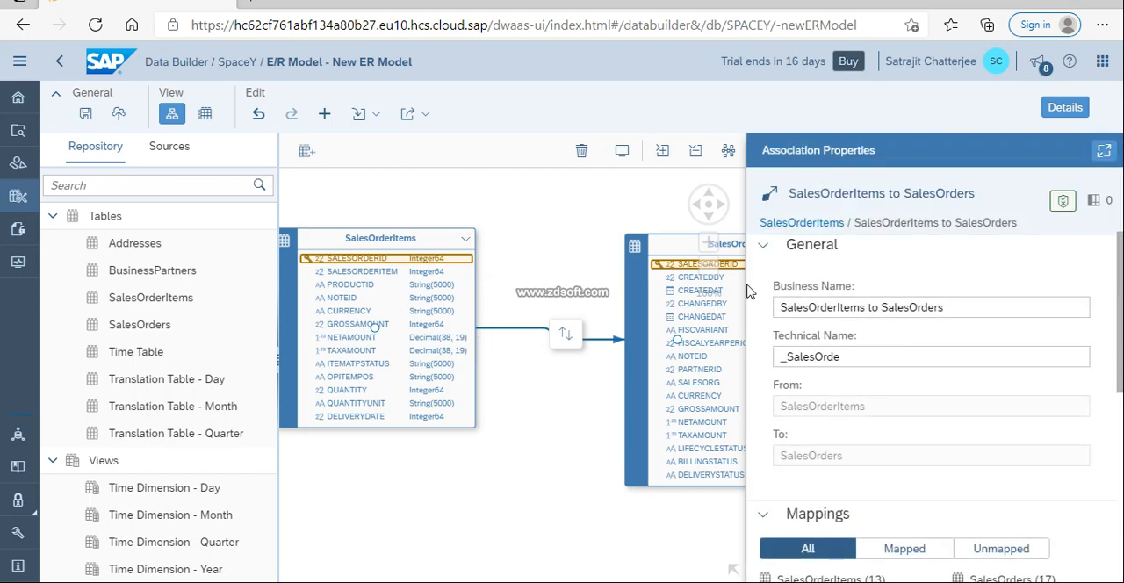
Examine the properties of the SalesOrderItems to SalesOrders association, including its mapped and unmapped columns
left_click(1065, 109)
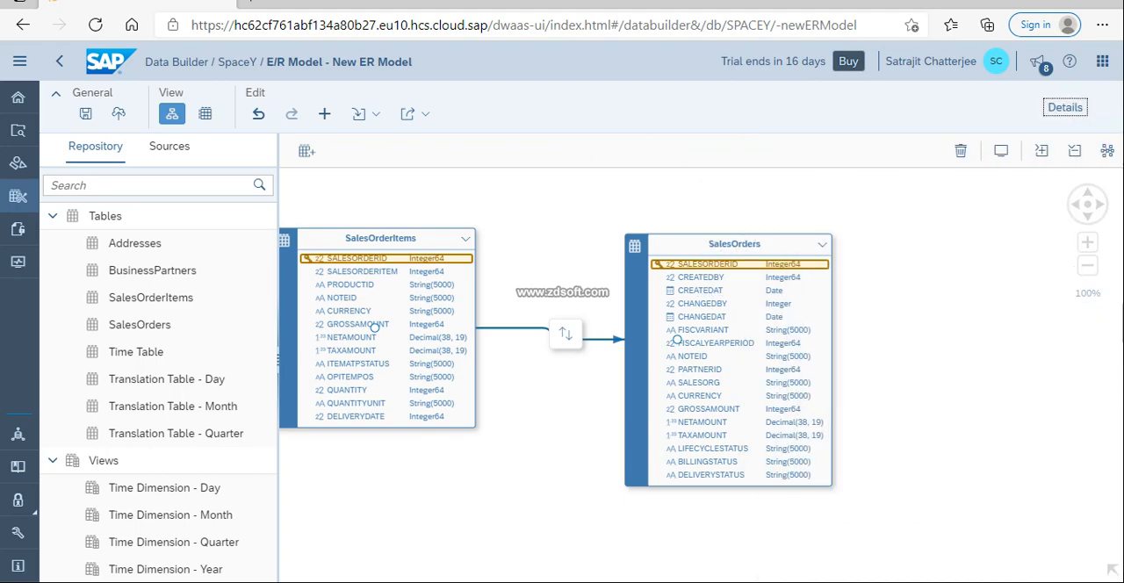
left_click(1063, 108)
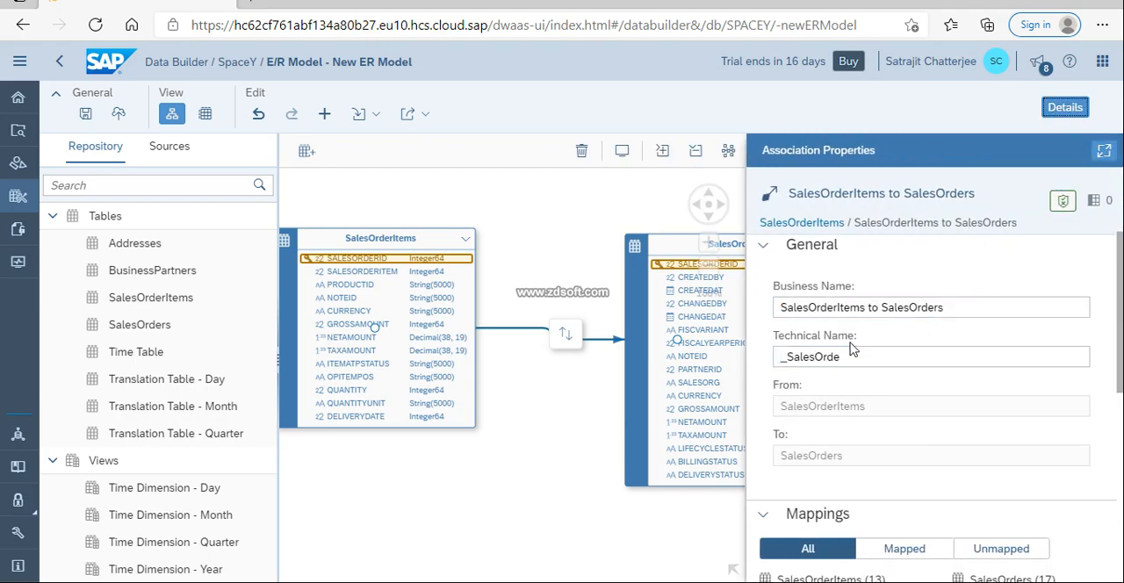
scroll(843, 351, "down", 5)
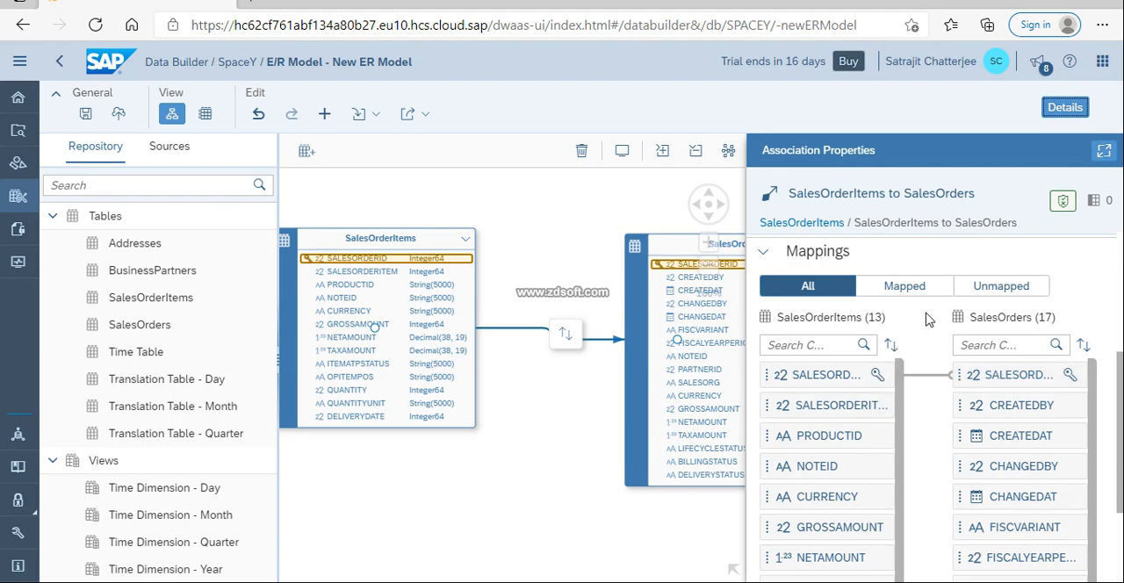
scroll(856, 356, "down", 3)
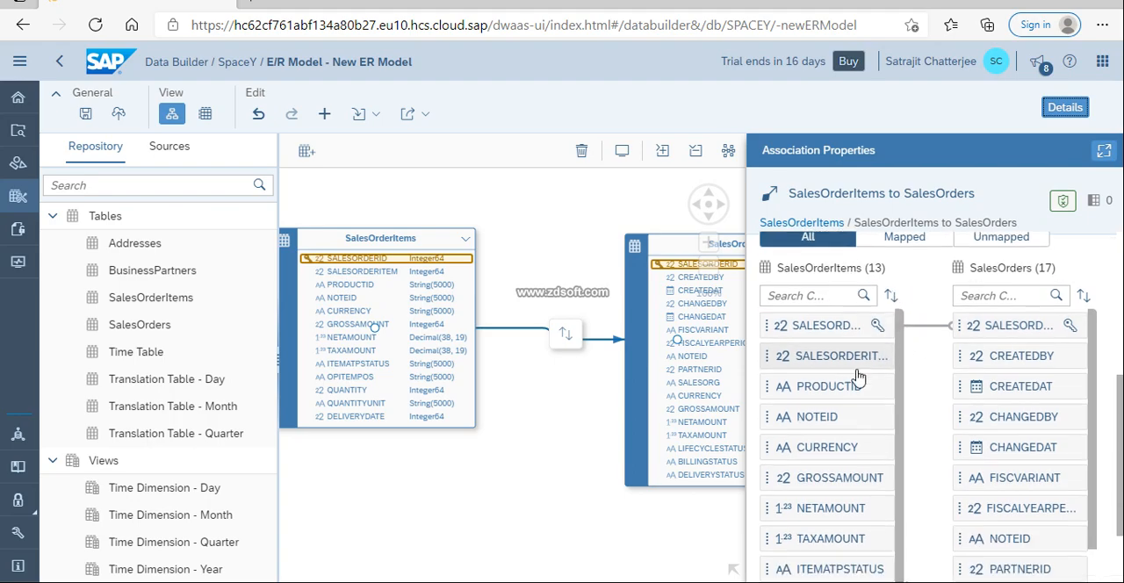
scroll(909, 243, "up", 1)
left_click(905, 245)
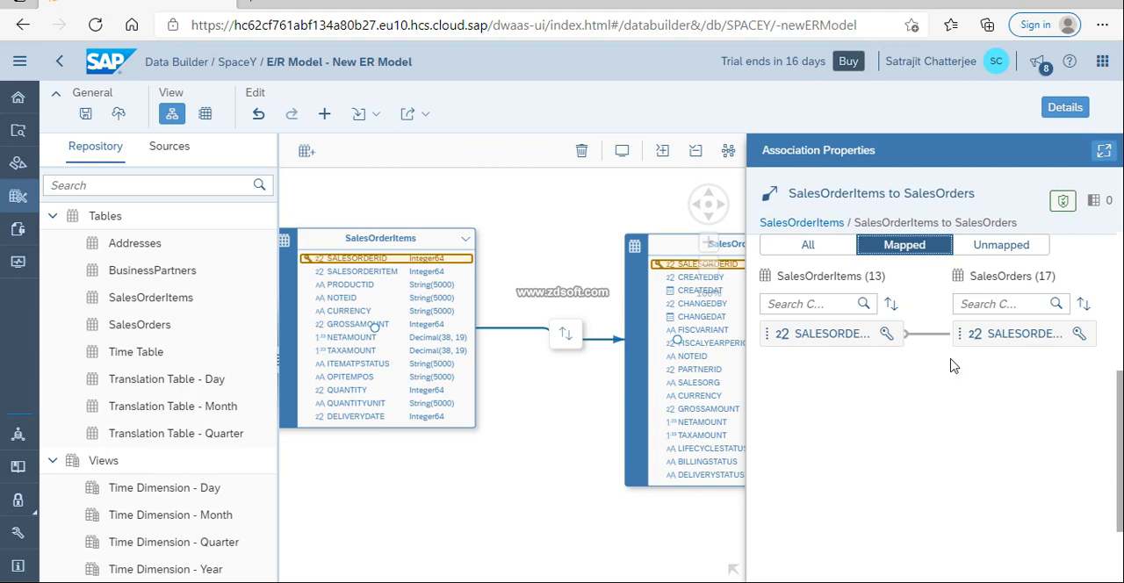
left_click(993, 250)
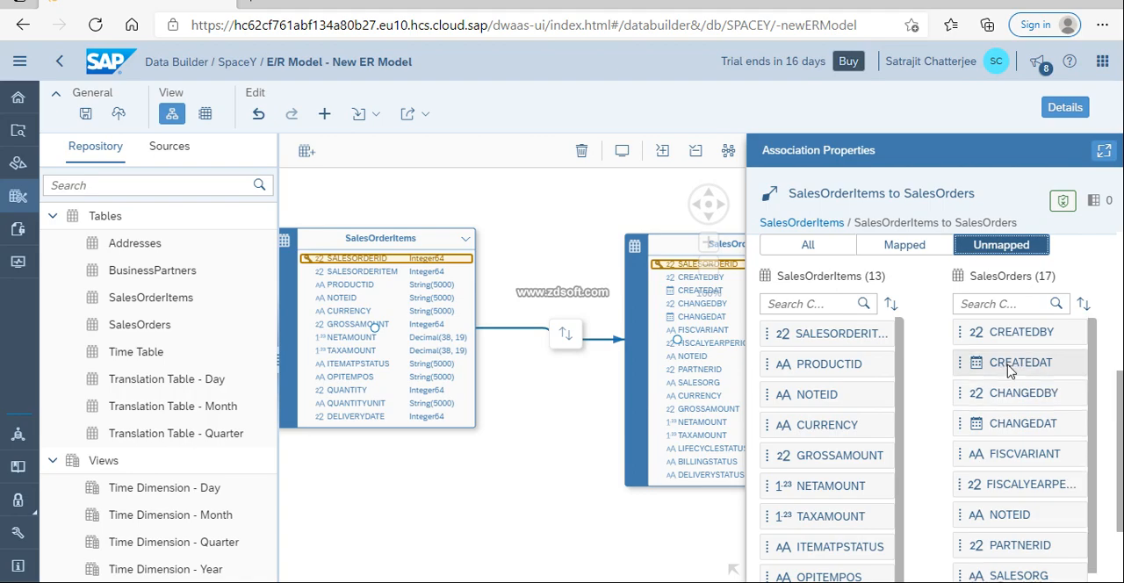
scroll(1010, 373, "down", 3)
scroll(878, 386, "up", 5)
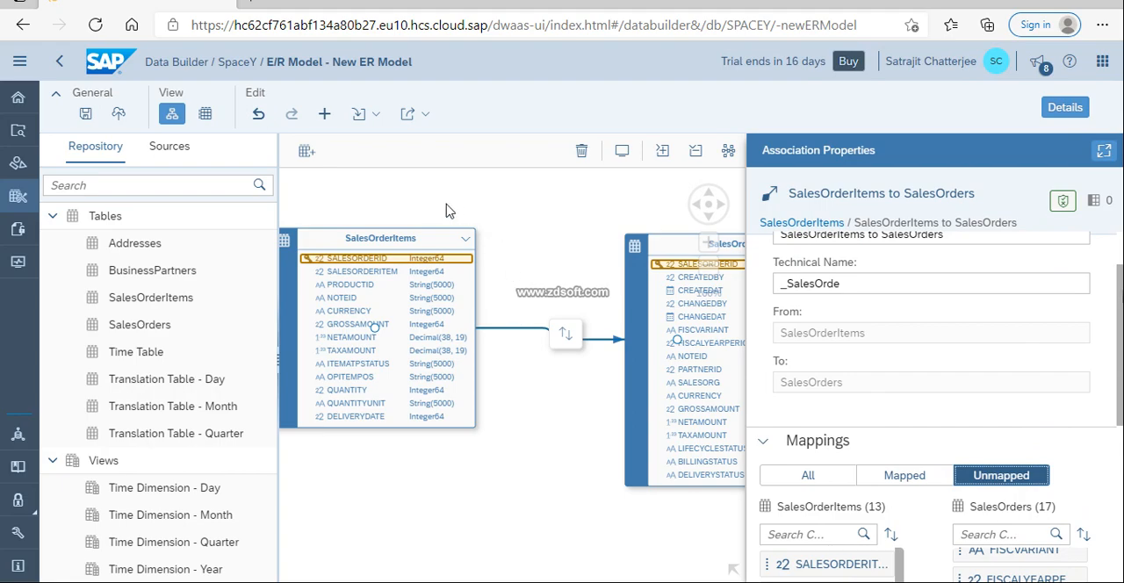
Review the properties of the SalesOrderItems table, including its columns and associations, and close the details
left_click(433, 239)
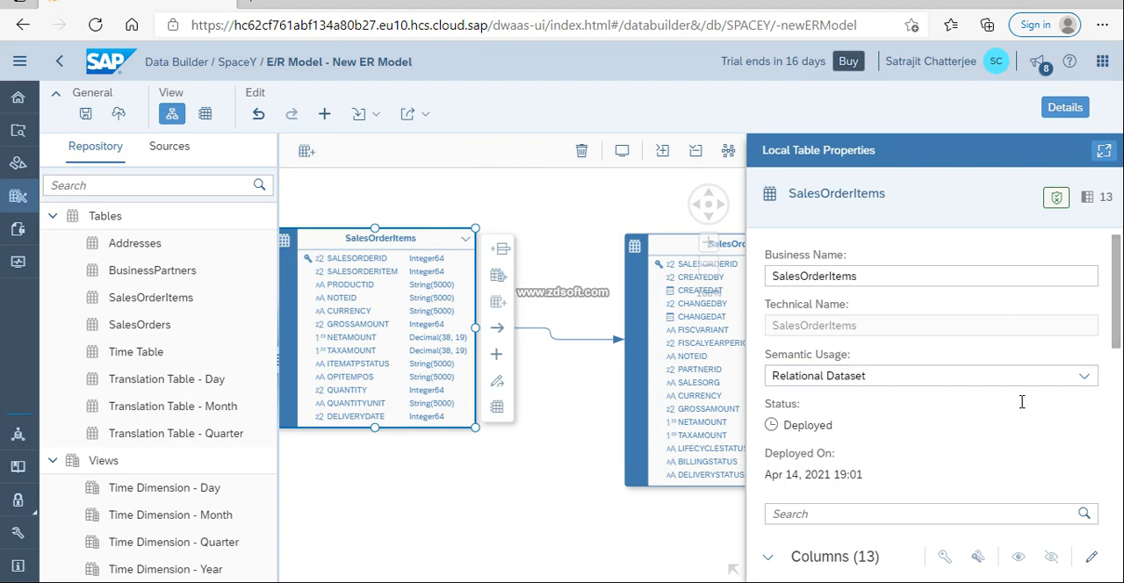
left_click_drag(1111, 308, 1119, 450)
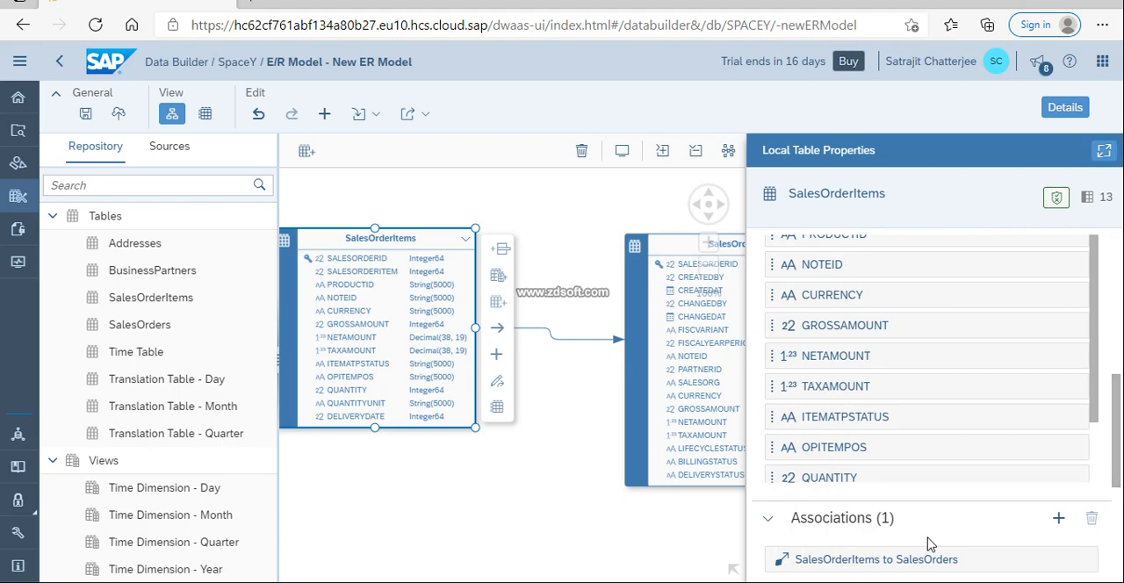
left_click(1087, 409)
scroll(1096, 414, "down", 2)
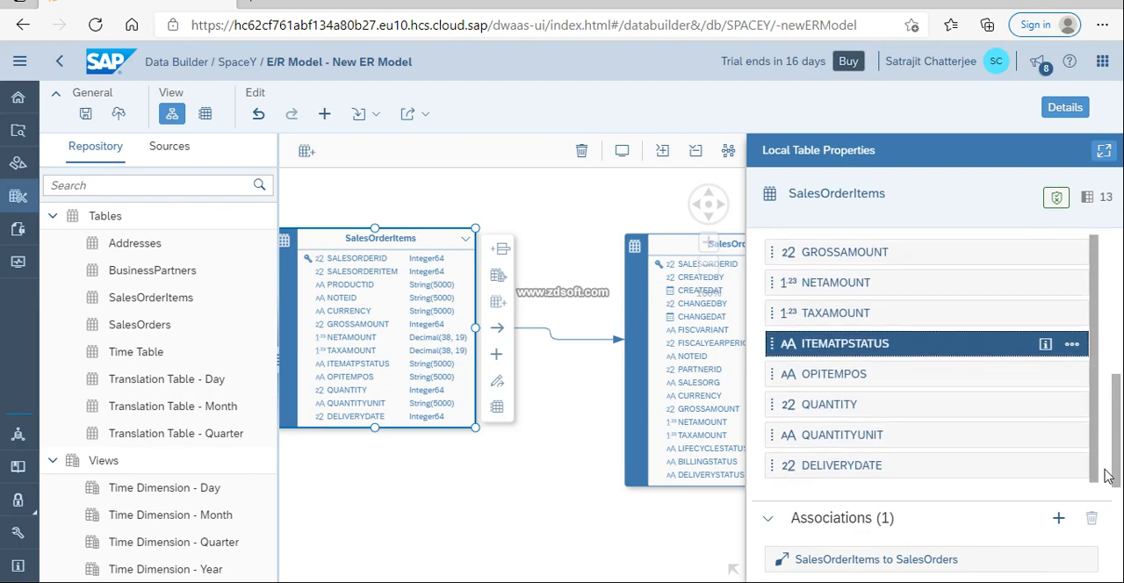
scroll(1104, 436, "up", 1)
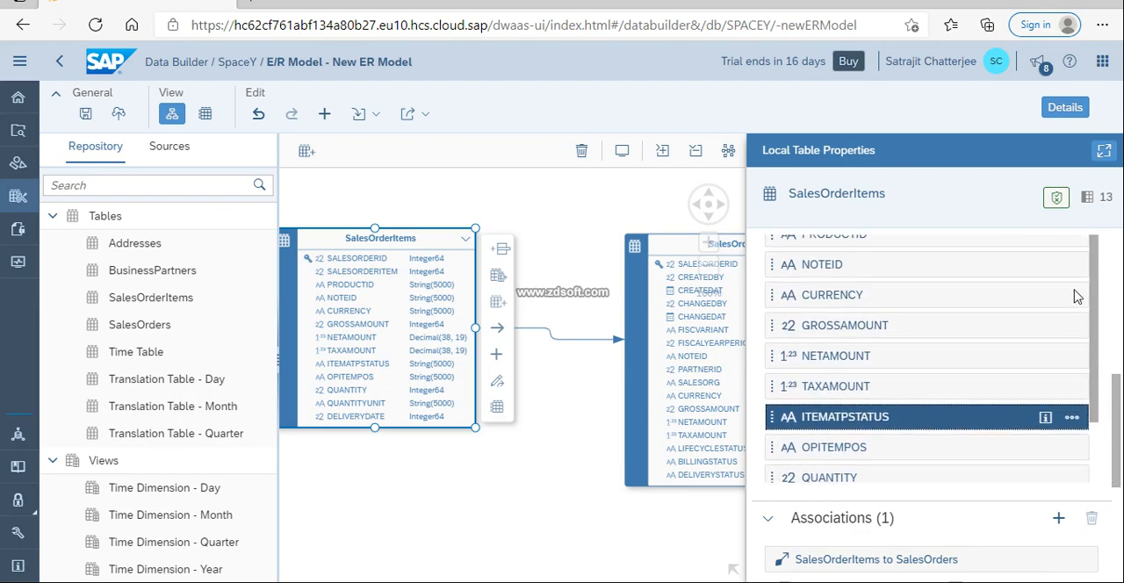
left_click(1067, 109)
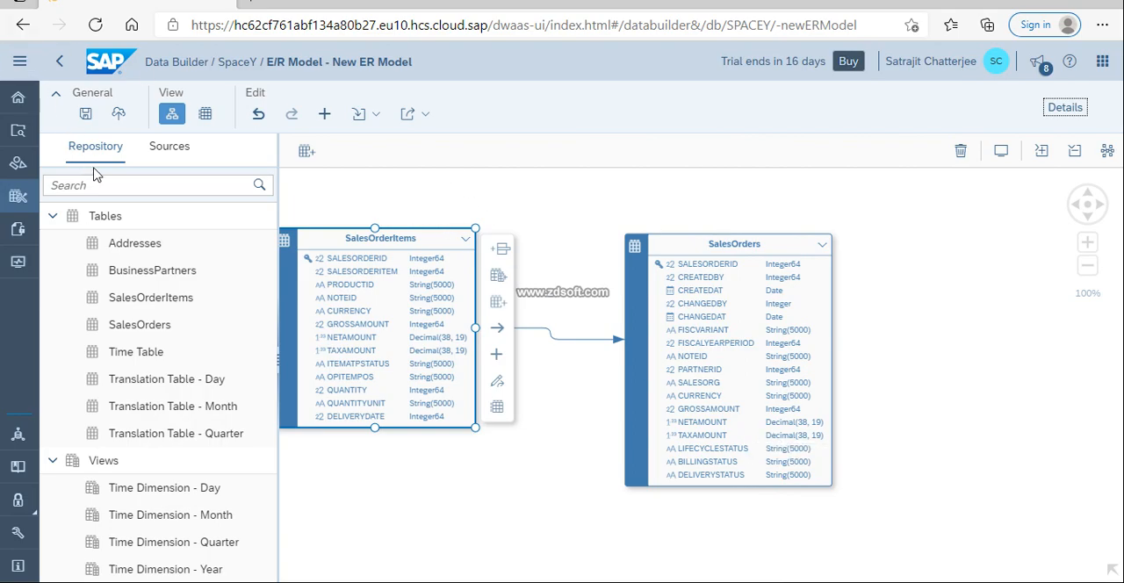
Save the model with the business name My Model and deploy it
left_click(91, 124)
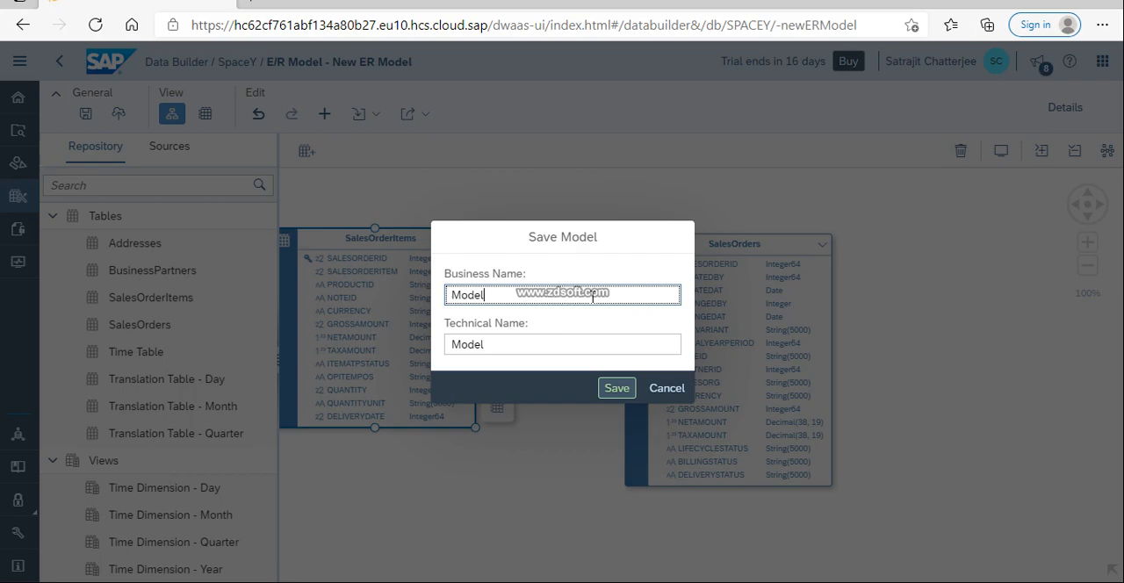
type("My")
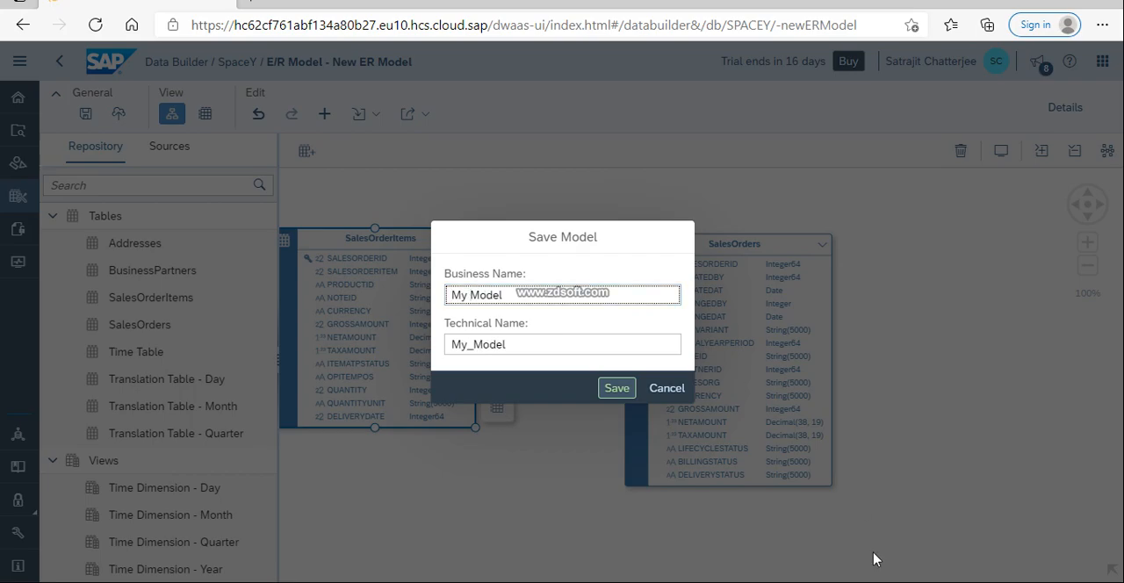
left_click(615, 388)
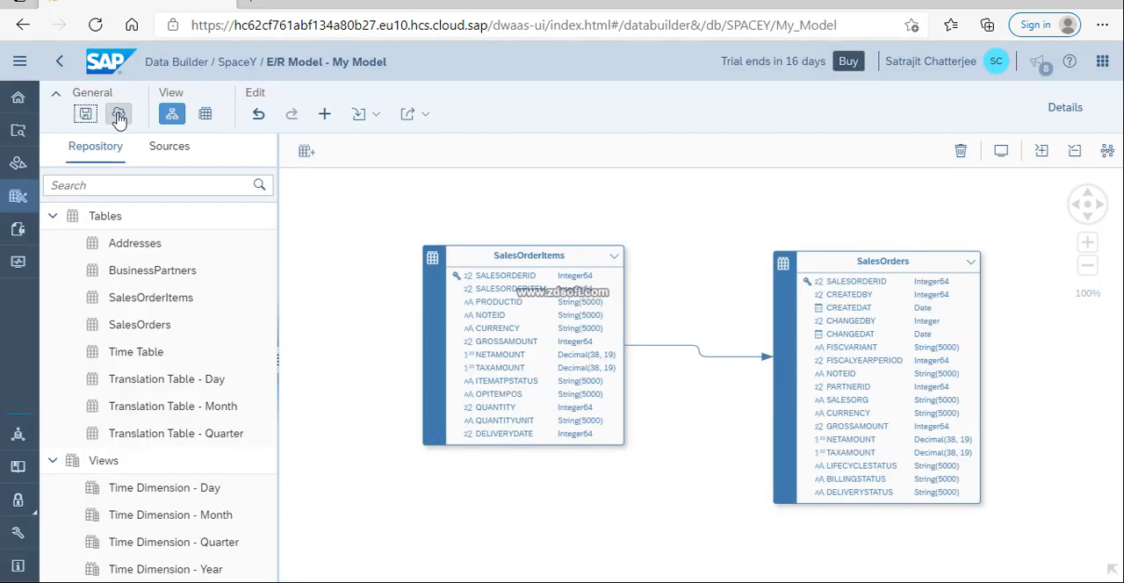
left_click(118, 117)
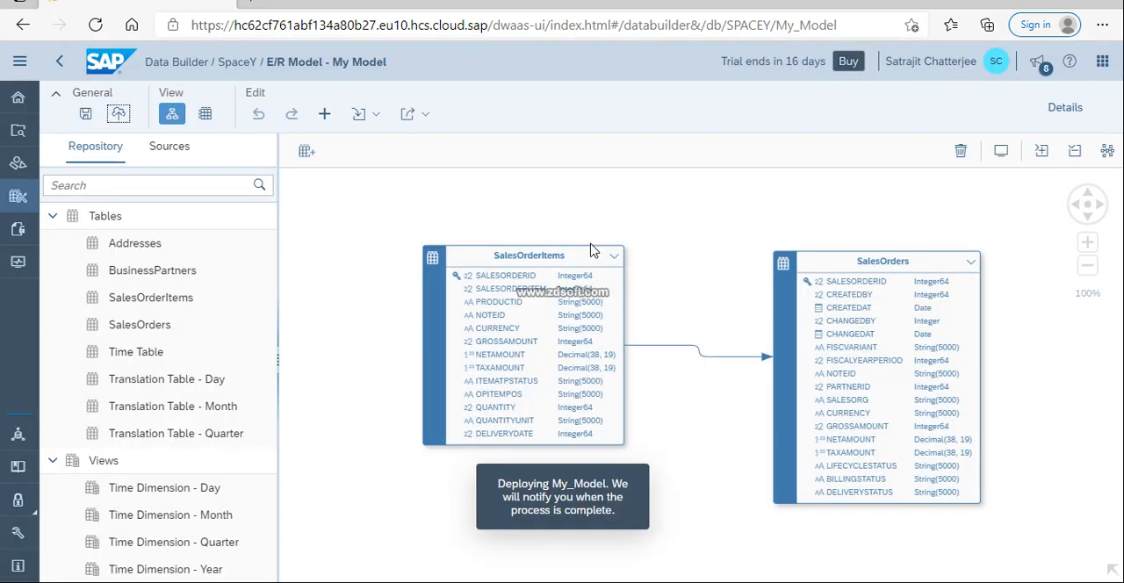
Collapse the column lists of the SalesOrderItems and SalesOrders tables in the diagram
left_click(614, 256)
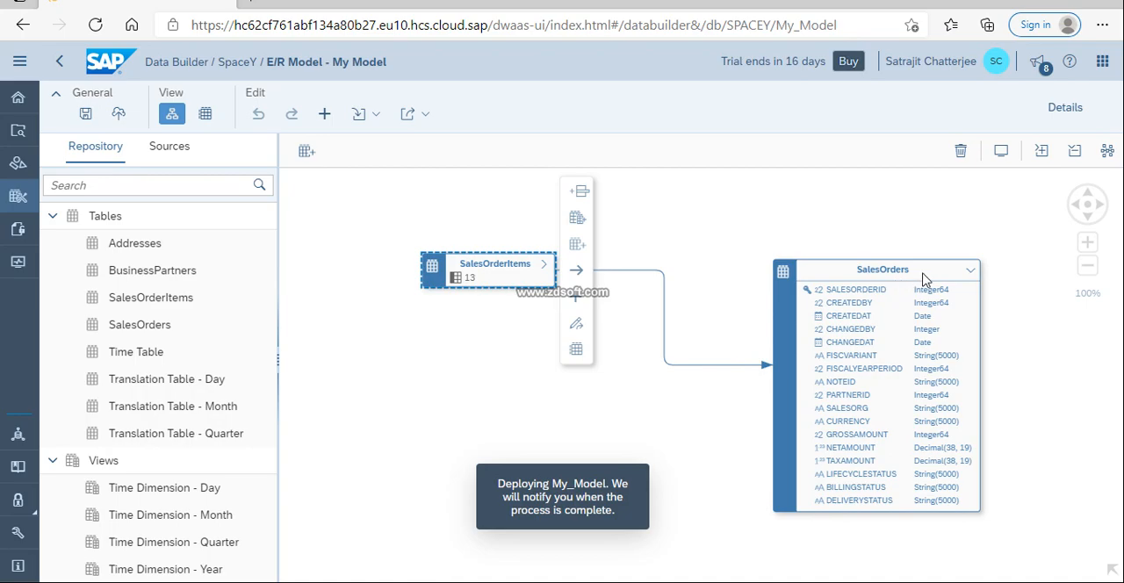
left_click(970, 271)
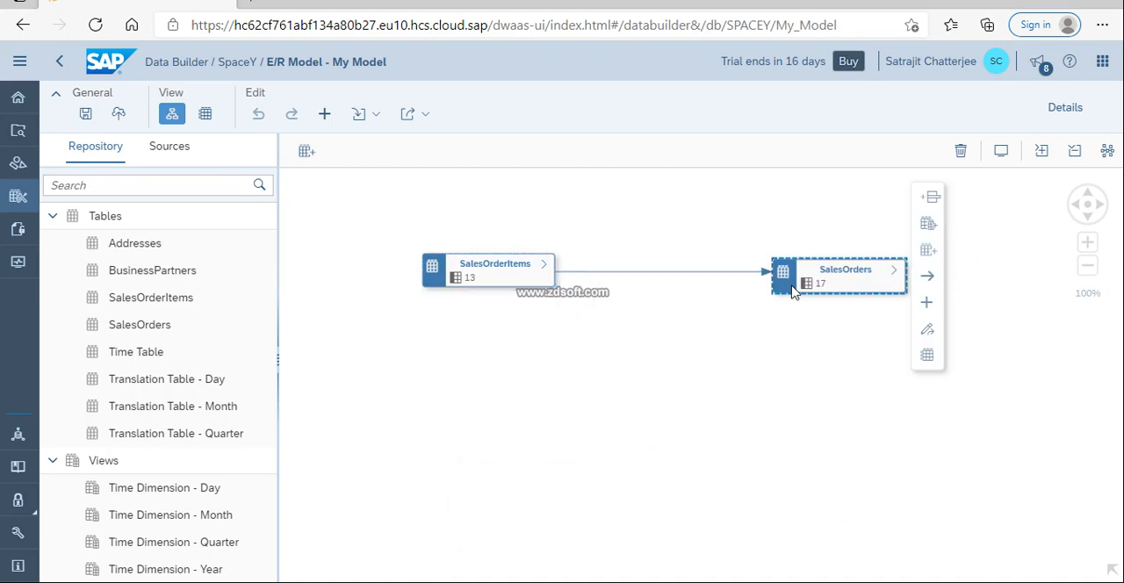
Move the SalesOrderItems table below SalesOrders and apply the automatic layout to the diagram
left_click(516, 269)
left_click_drag(514, 266, 733, 486)
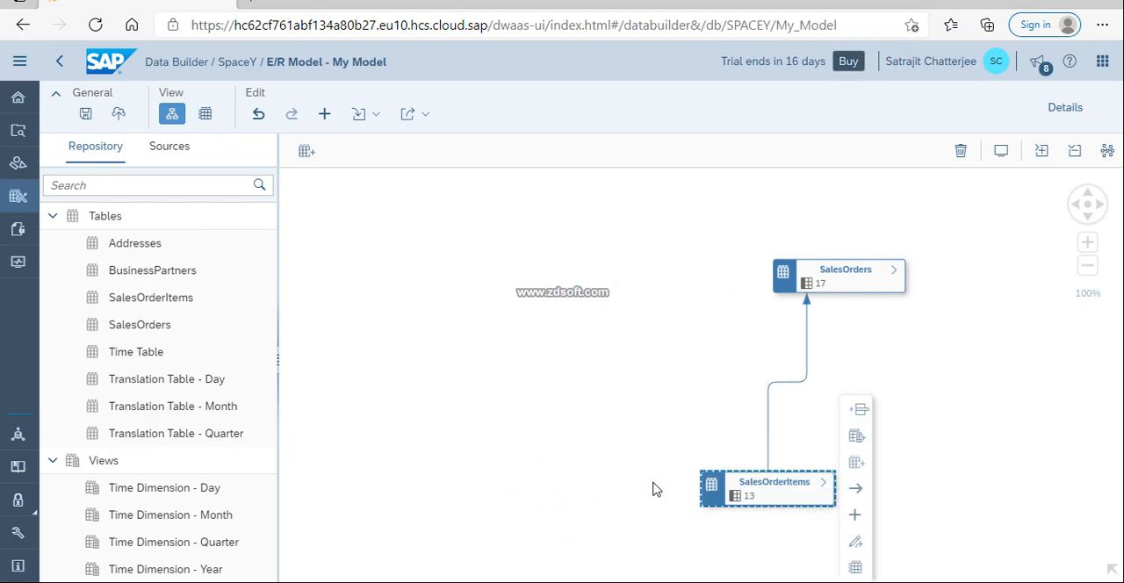
left_click(1106, 155)
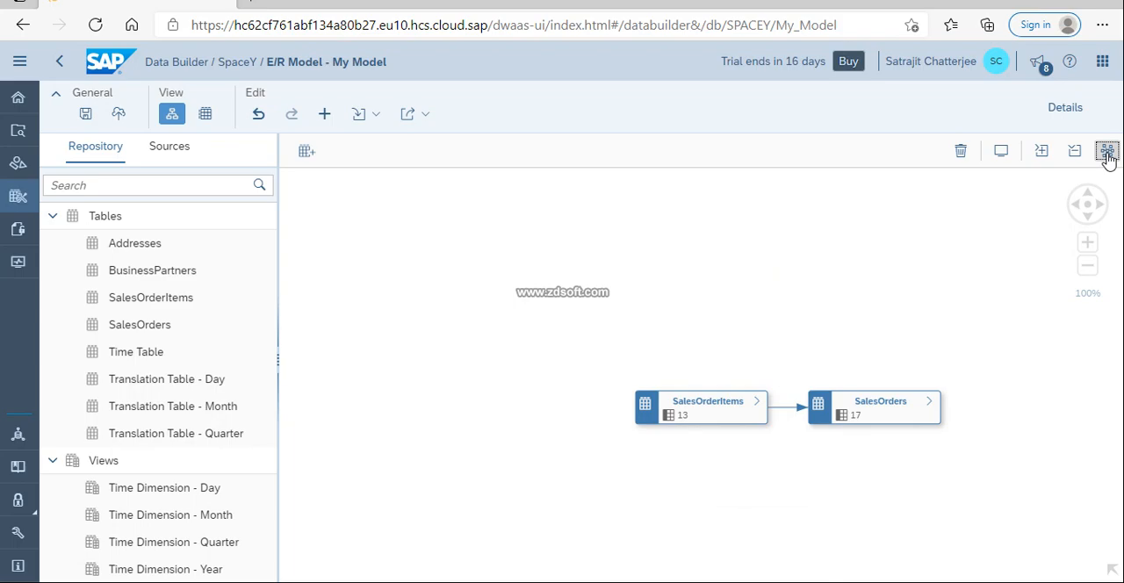
left_click(761, 418)
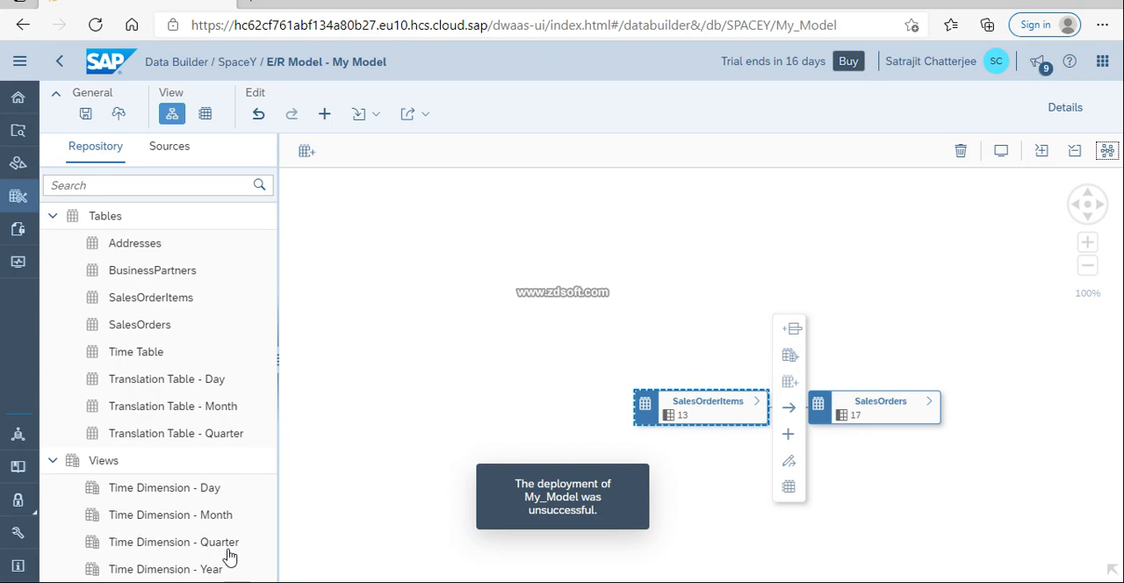
Add the BusinessPartners table to the model with an association to SalesOrders, collapse its column list and apply the automatic layout
left_click_drag(154, 272, 896, 401)
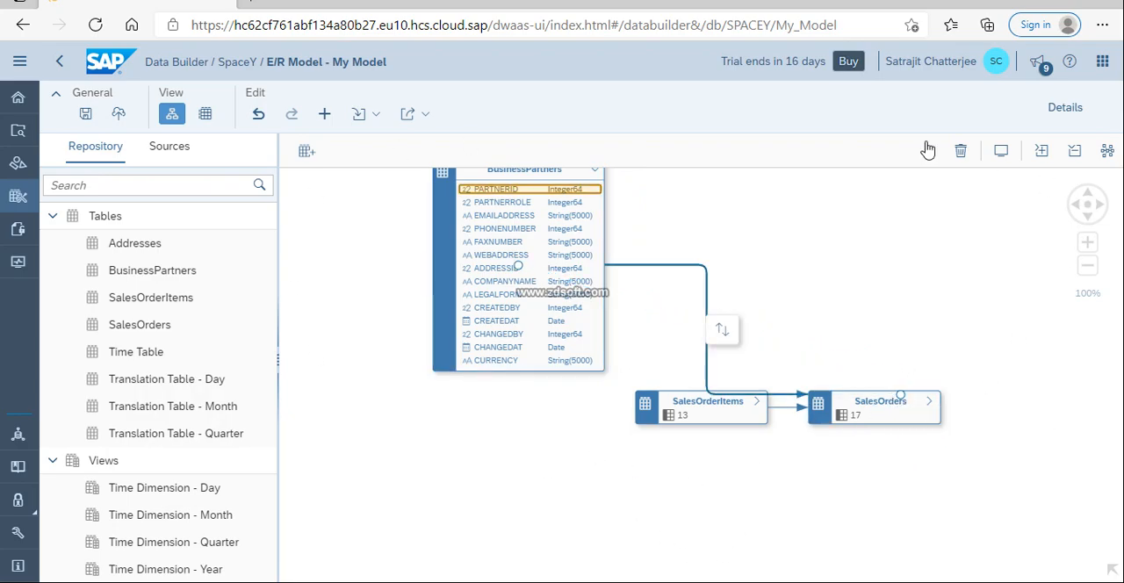
left_click(597, 172)
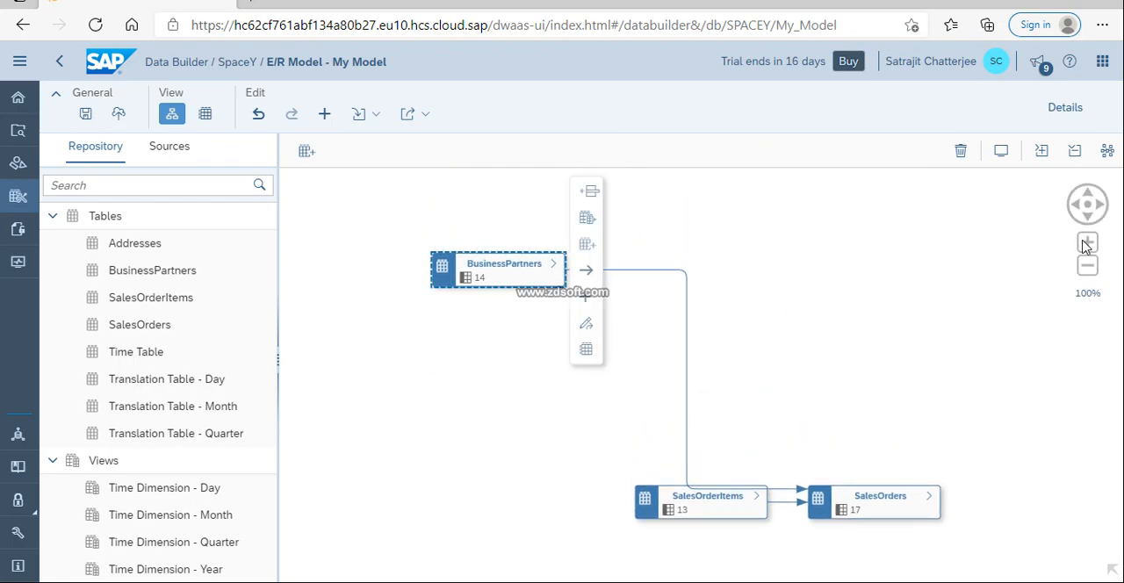
left_click(1107, 149)
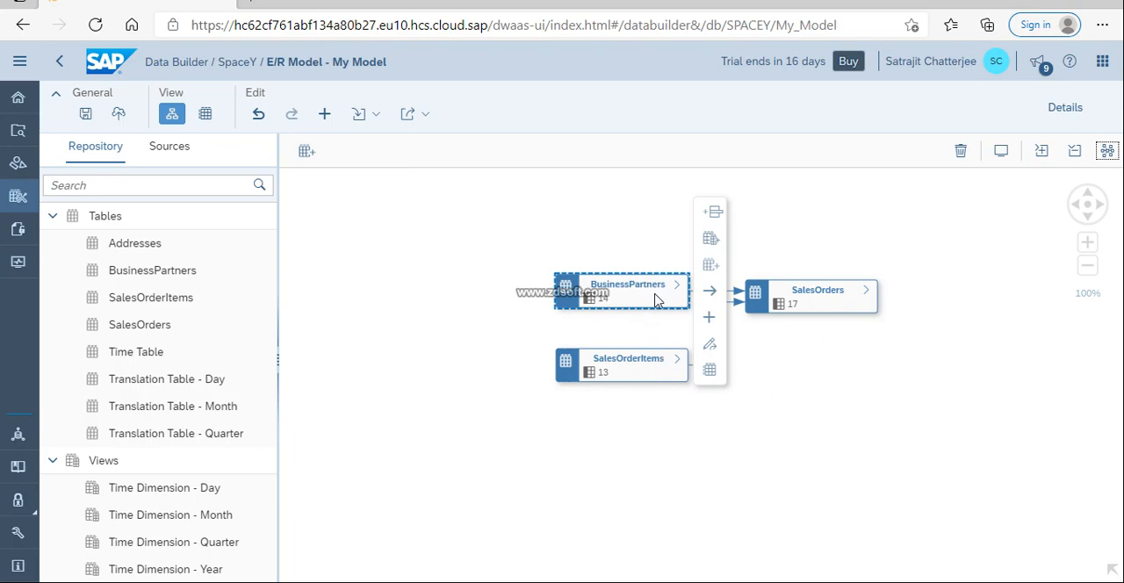
left_click(752, 234)
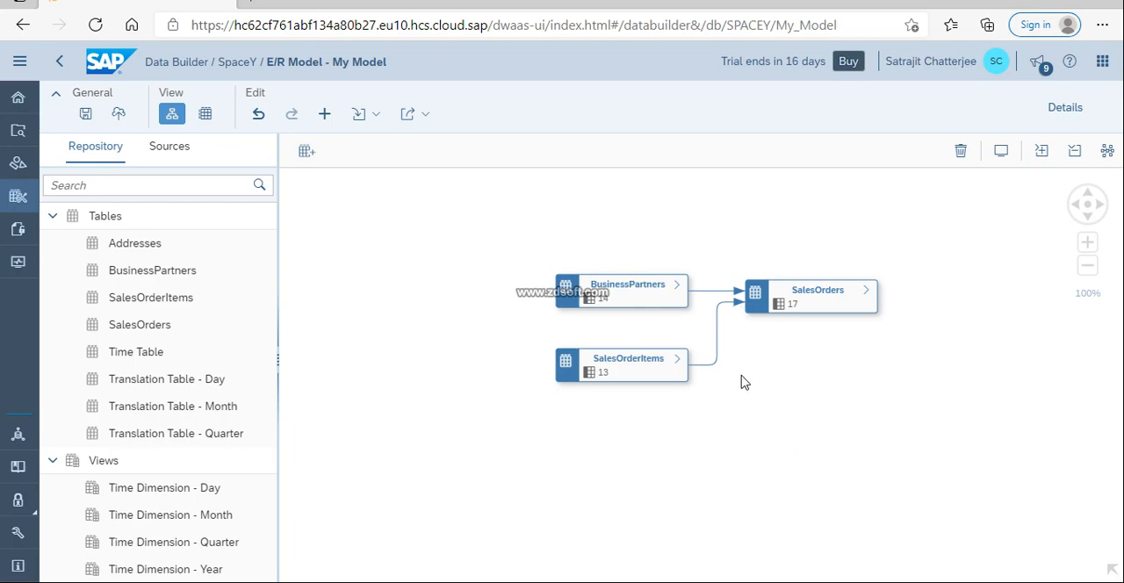
Reverse the association between SalesOrderItems and SalesOrders so it points to SalesOrderItems, and reapply the automatic layout
left_click(718, 321)
left_click(736, 337)
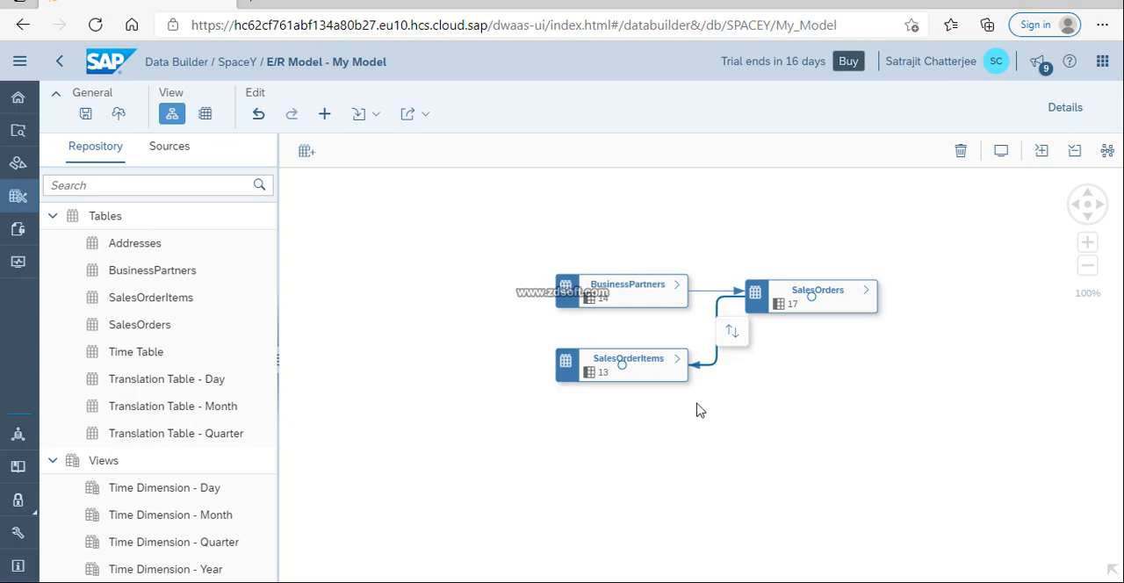
left_click(1107, 151)
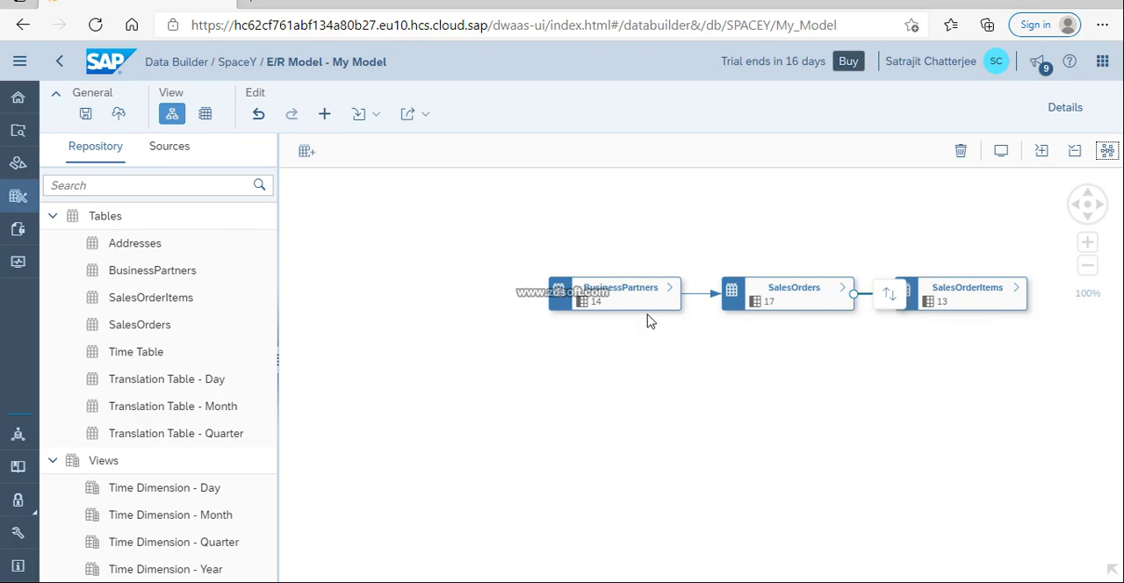
Add the Addresses table with an association to BusinessPartners, collapse its column list and apply the automatic layout
left_click_drag(150, 242, 409, 221)
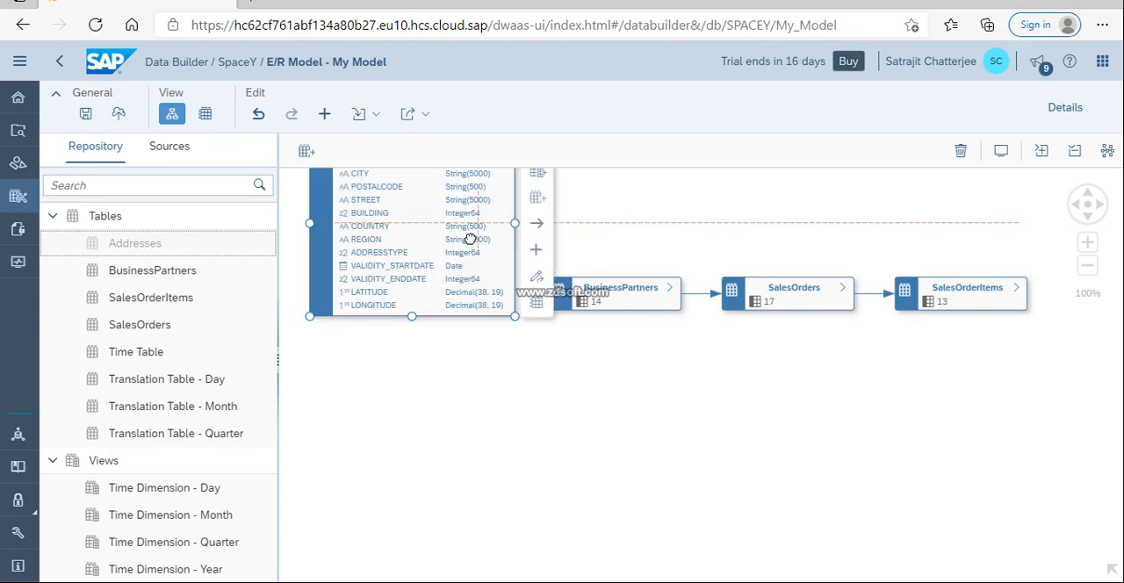
left_click_drag(540, 228, 619, 290)
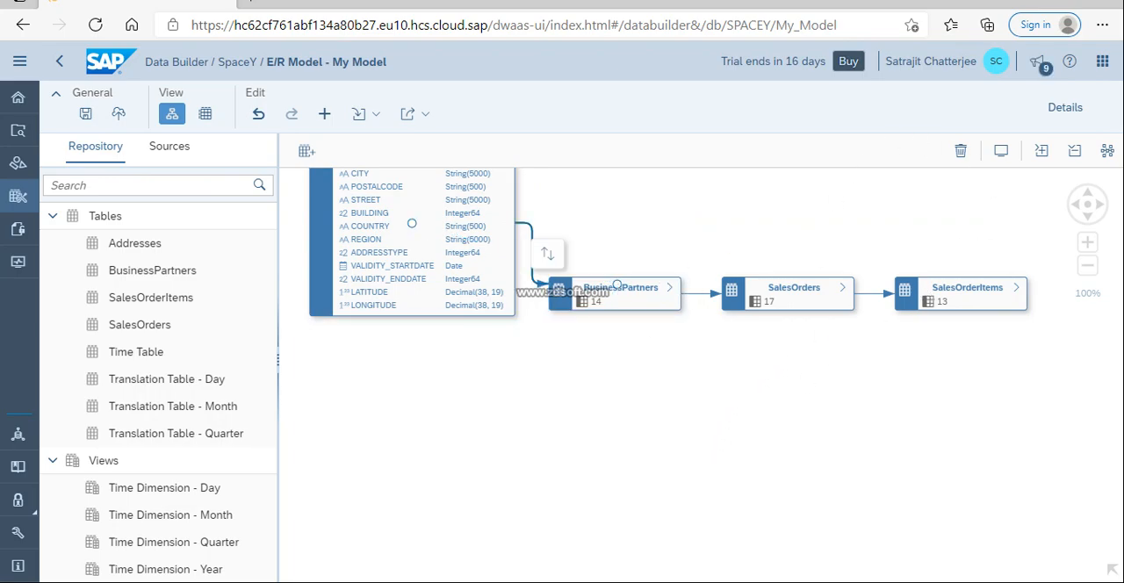
left_click(1104, 152)
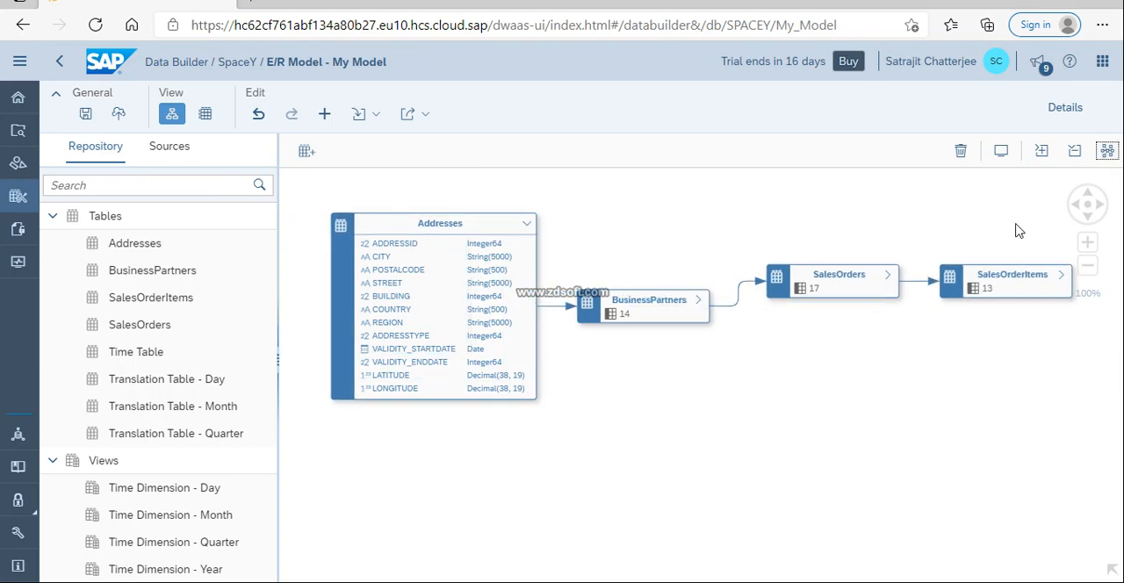
left_click(527, 223)
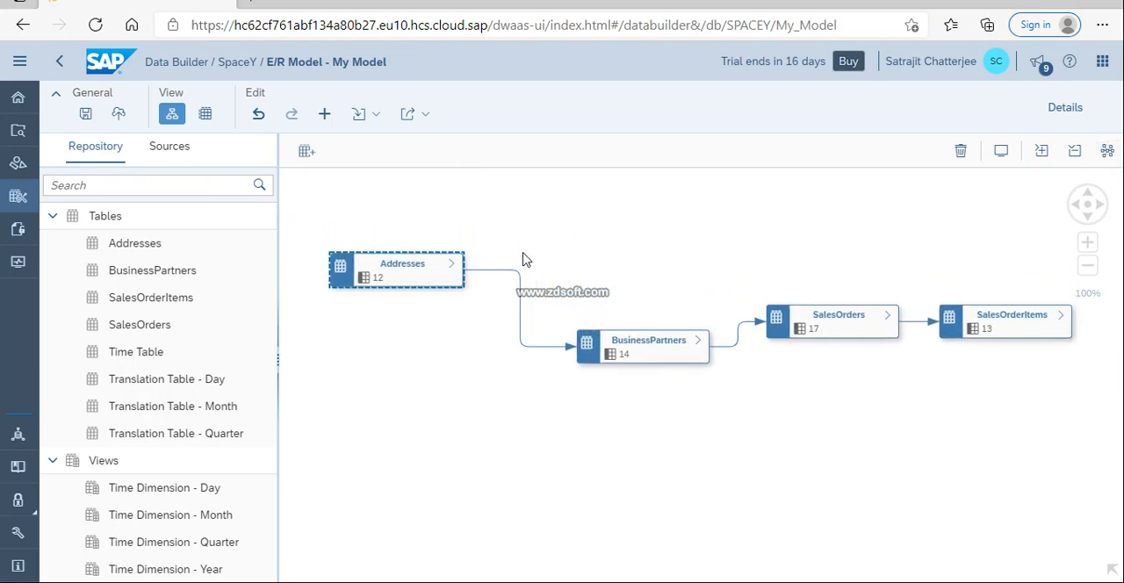
left_click(1107, 151)
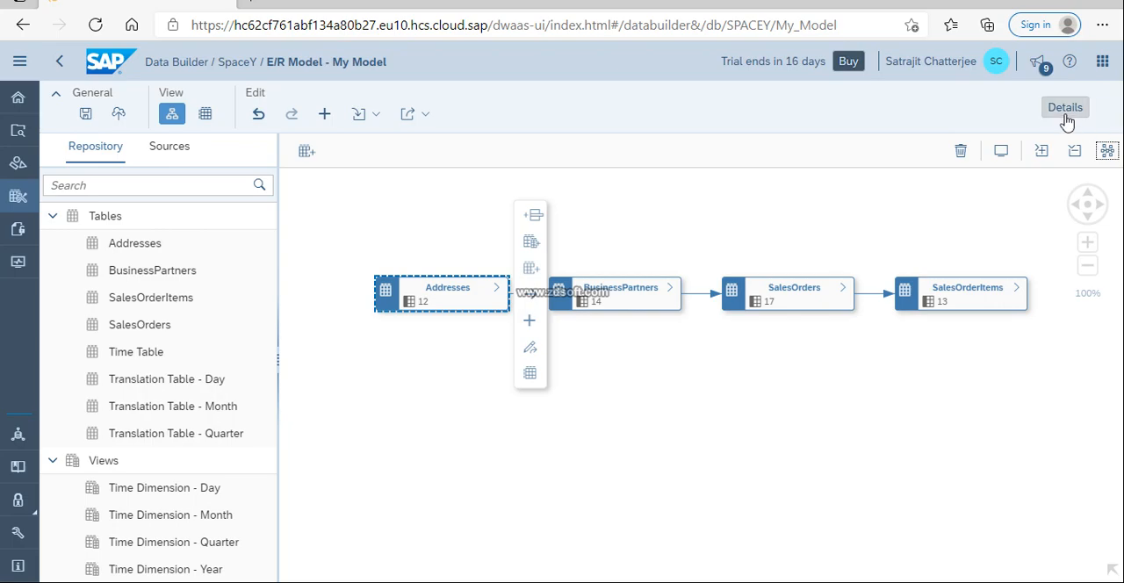
With the association details open, move Addresses away from BusinessPartners and reverse their association so it points to Addresses
left_click(1065, 107)
left_click(488, 457)
left_click(541, 296)
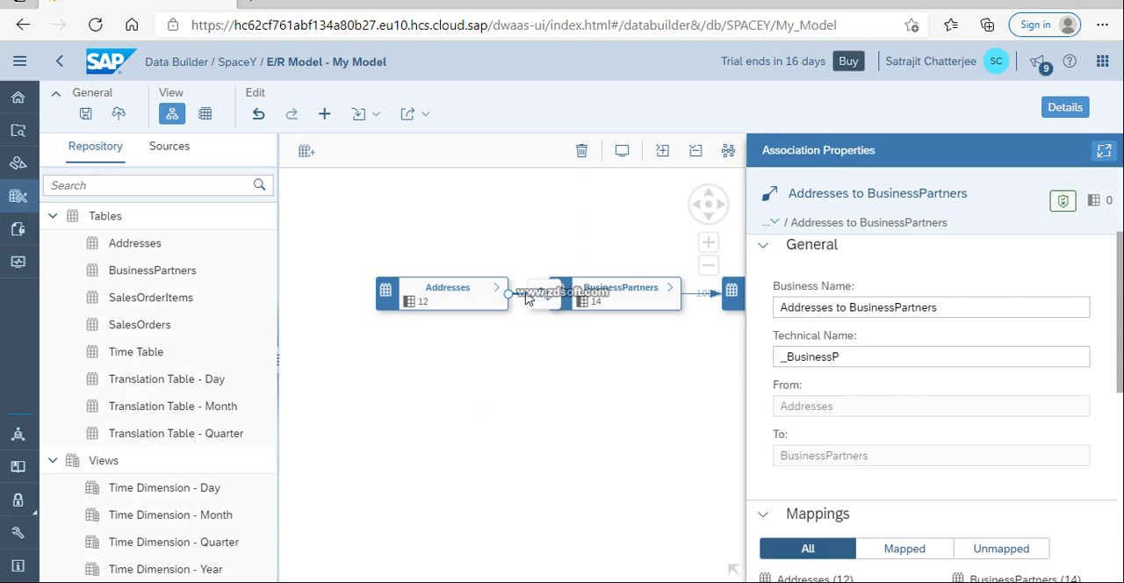
left_click_drag(479, 301, 406, 301)
left_click(499, 295)
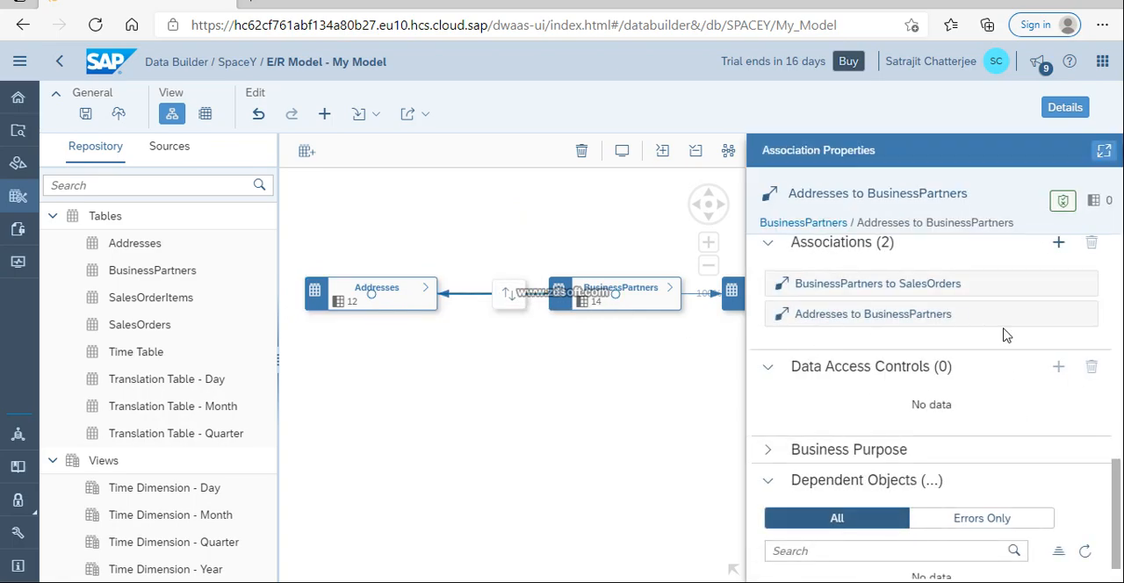
Examine all, mapped and unmapped columns in the mappings of the association from BusinessPartners to Addresses
scroll(983, 349, "down", 5)
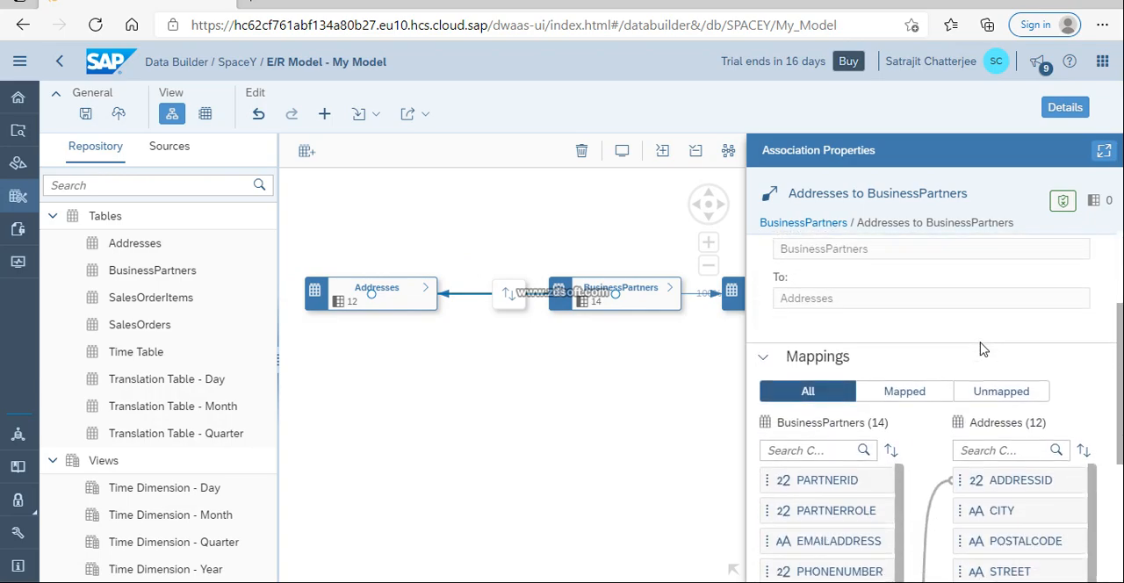
scroll(981, 342, "down", 2)
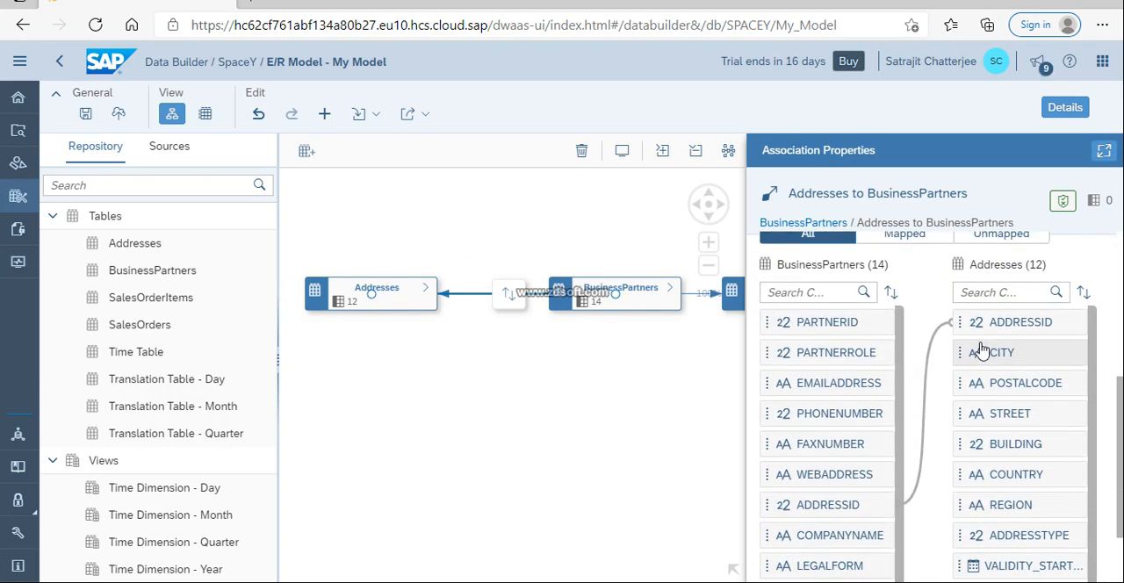
scroll(898, 327, "up", 2)
left_click(906, 338)
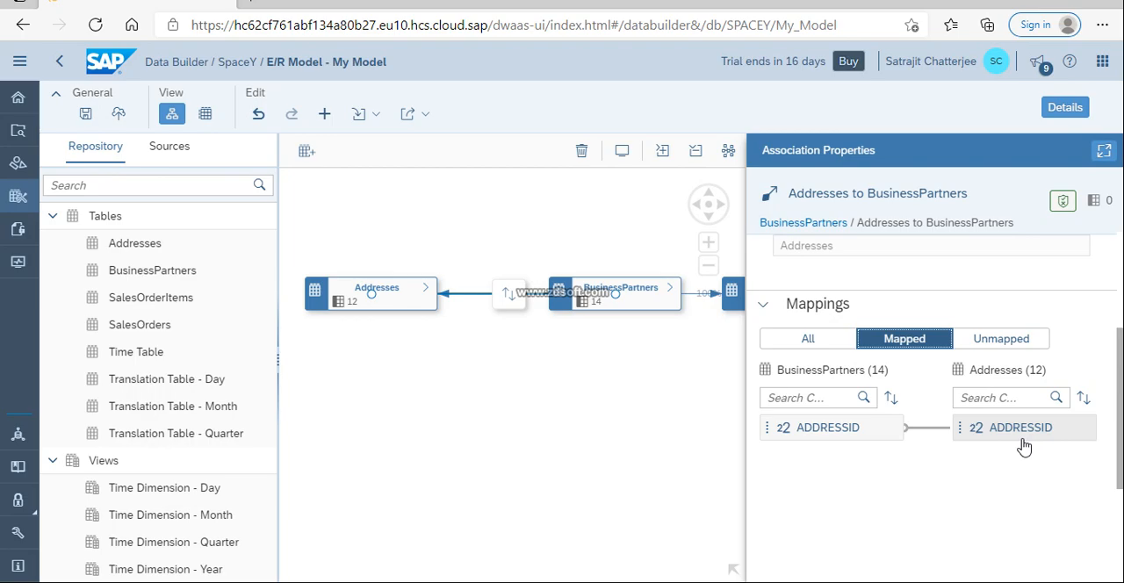
left_click(1022, 340)
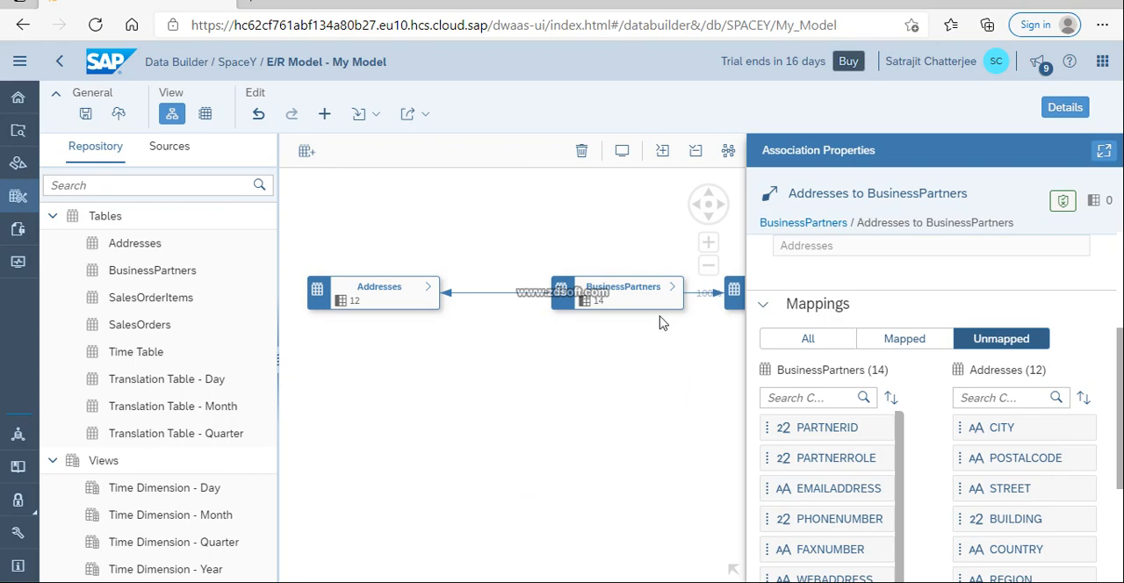
Move the BusinessPartners table closer to Addresses and reverse its association with SalesOrders so it points to BusinessPartners
left_click(657, 301)
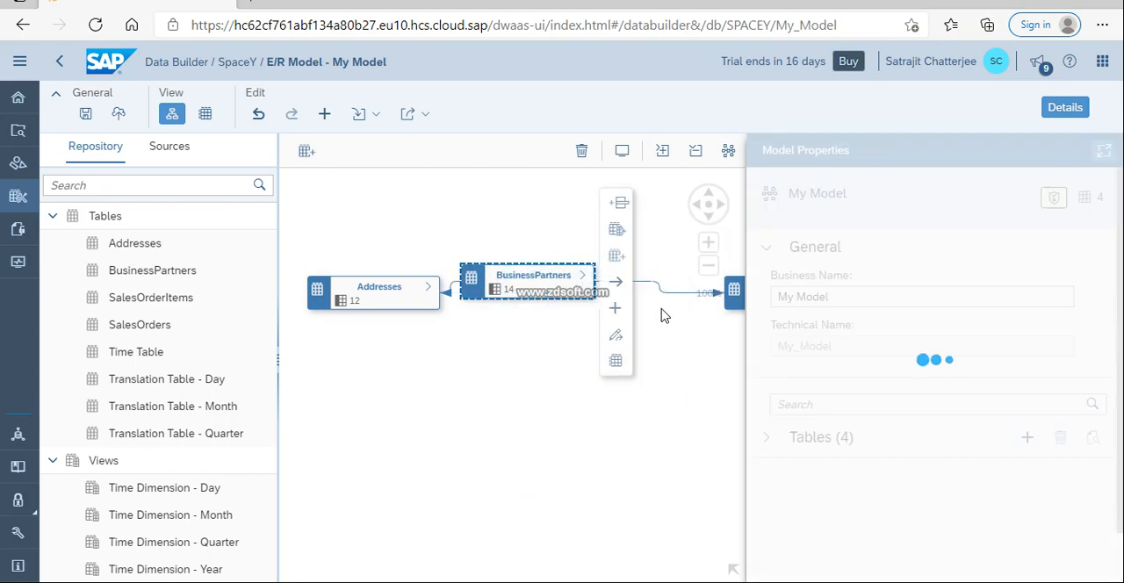
left_click(662, 292)
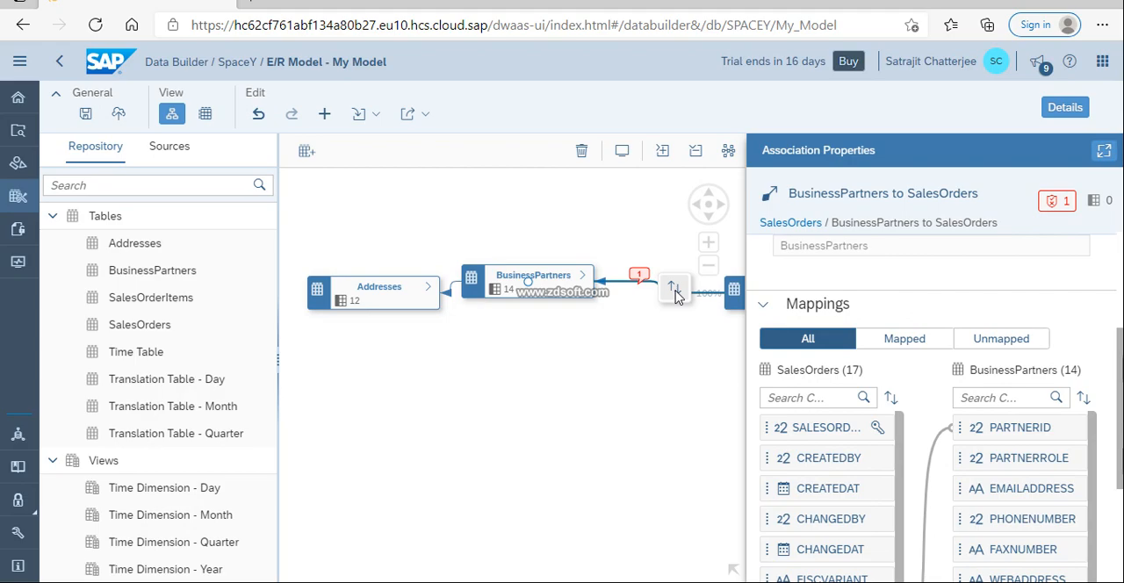
Examine the mapped and unmapped columns of the association from SalesOrders to BusinessPartners, and close the details
left_click(893, 340)
left_click(1014, 340)
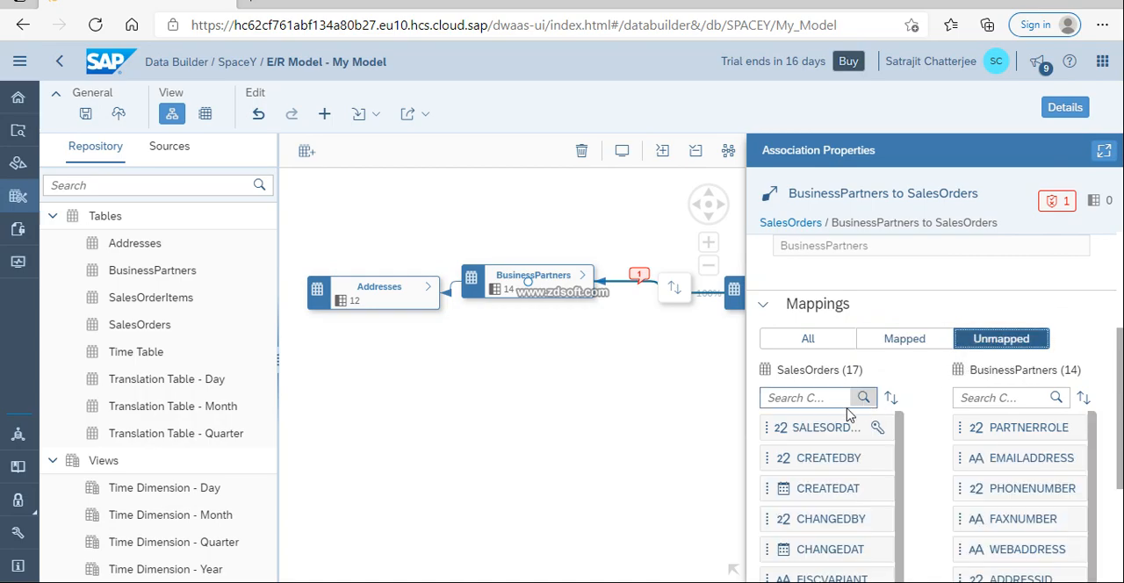
left_click(621, 449)
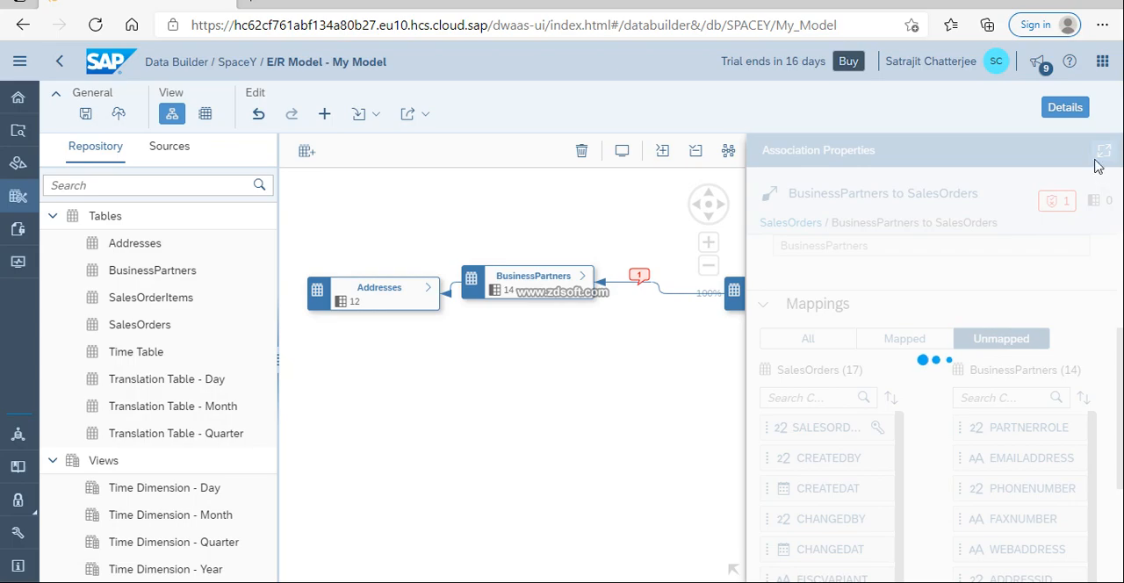
left_click(1065, 107)
Reverse the association between SalesOrders and SalesOrderItems so it points from SalesOrderItems to SalesOrders
left_click(878, 298)
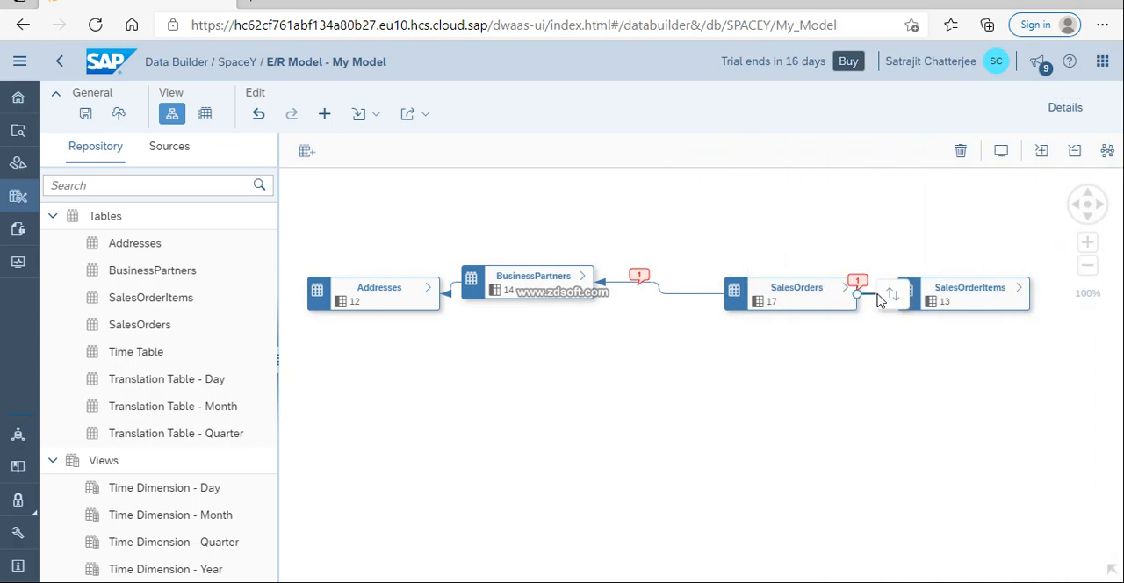
left_click(896, 298)
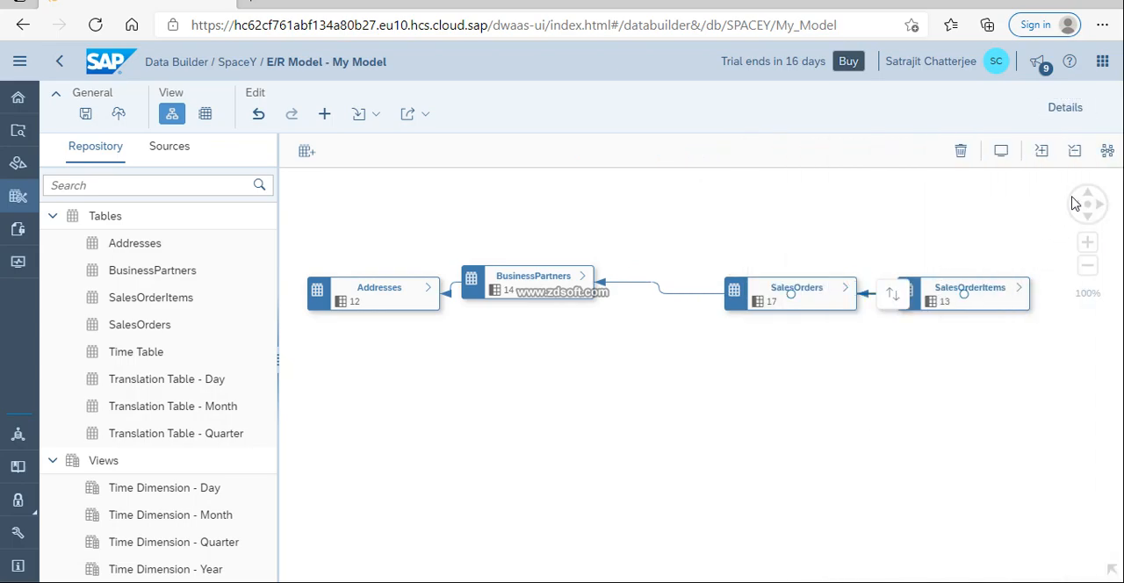
Review the properties and the mapped and unmapped columns of the SalesOrderItems to SalesOrders association, and close the details
left_click(1068, 108)
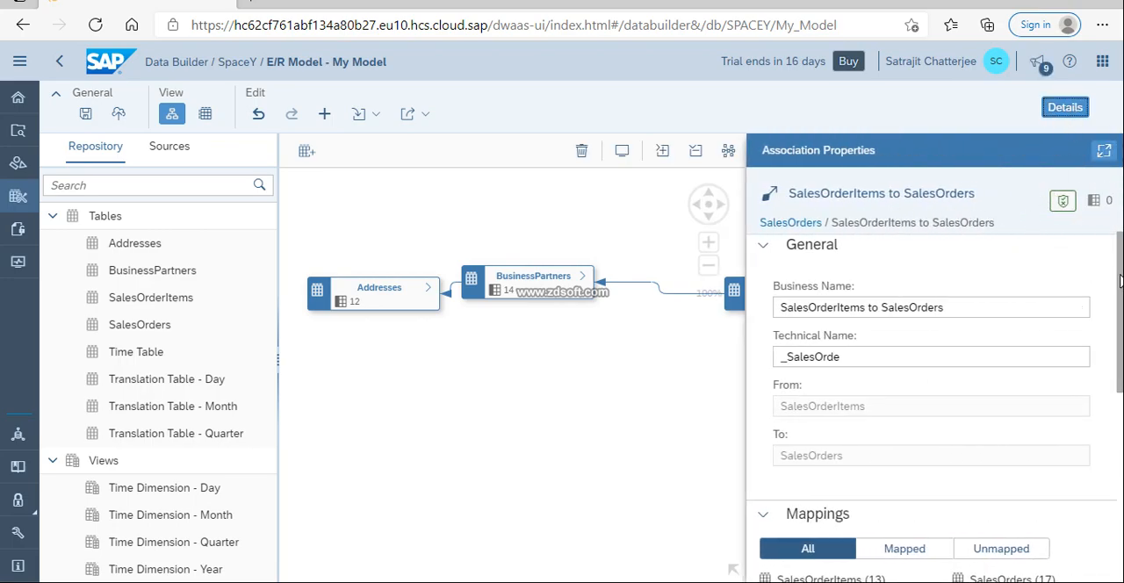
left_click_drag(1108, 295, 856, 337)
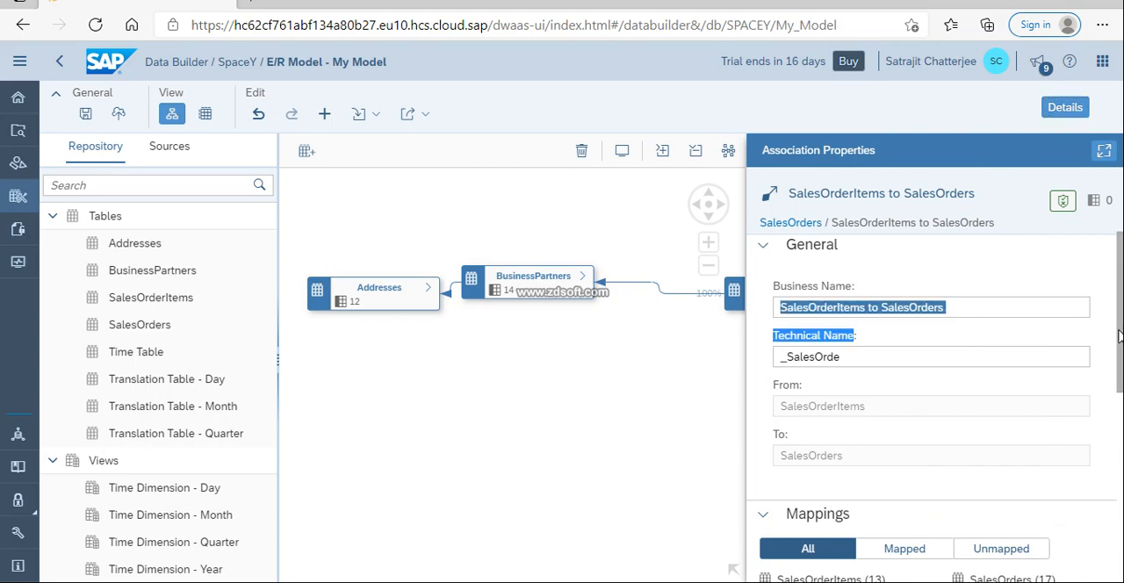
scroll(775, 510, "down", 3)
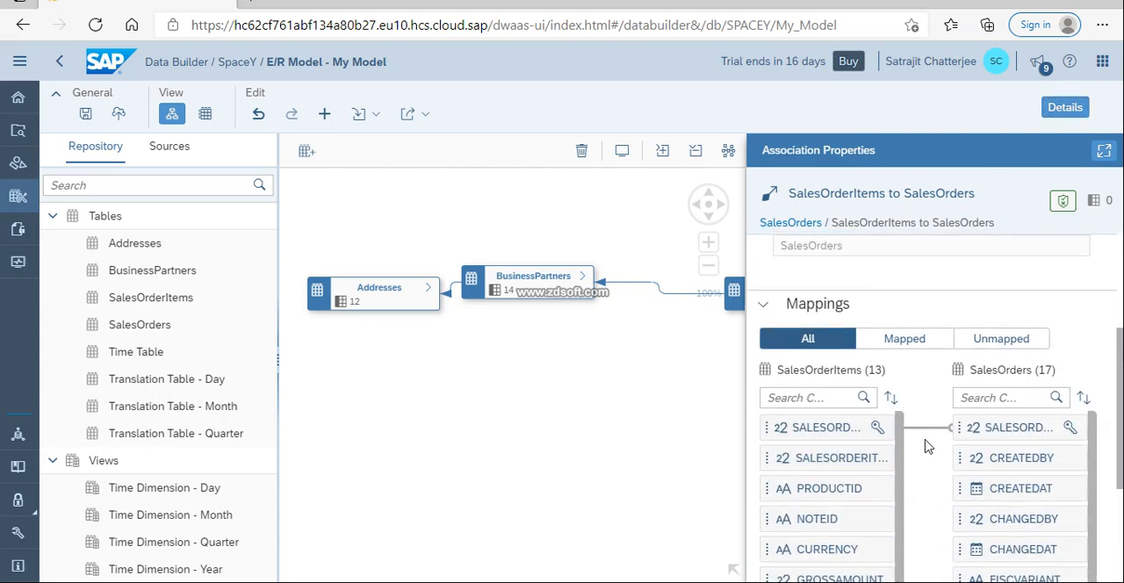
left_click(913, 342)
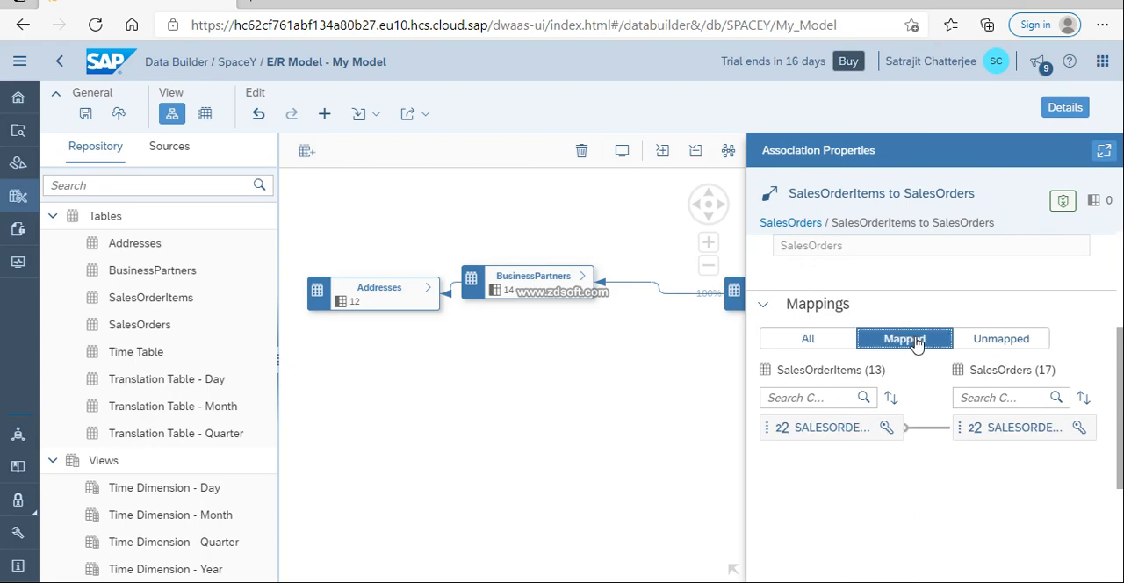
left_click(999, 341)
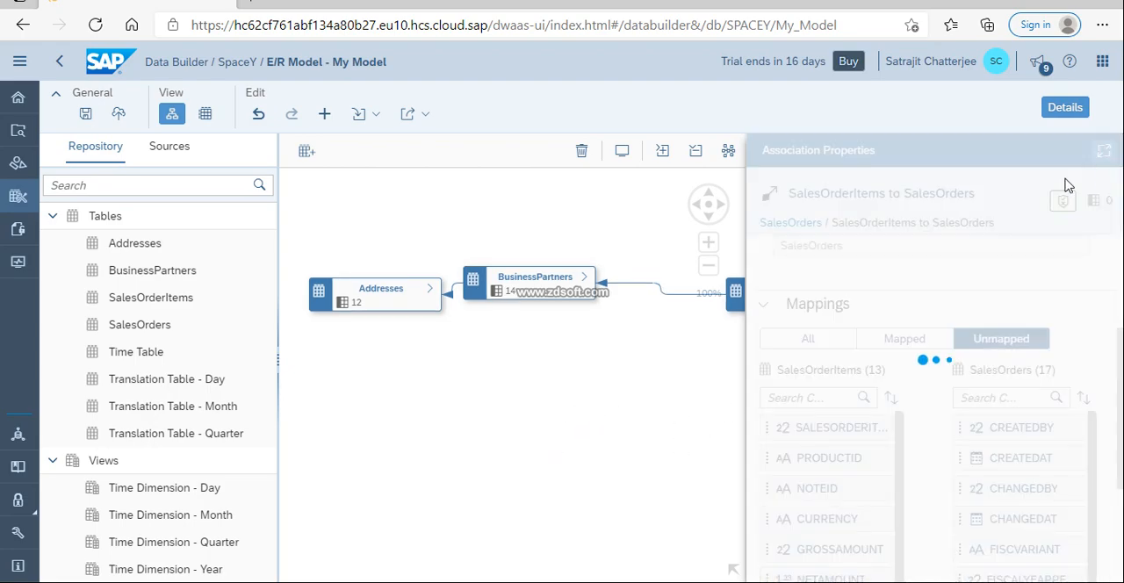
left_click(529, 480)
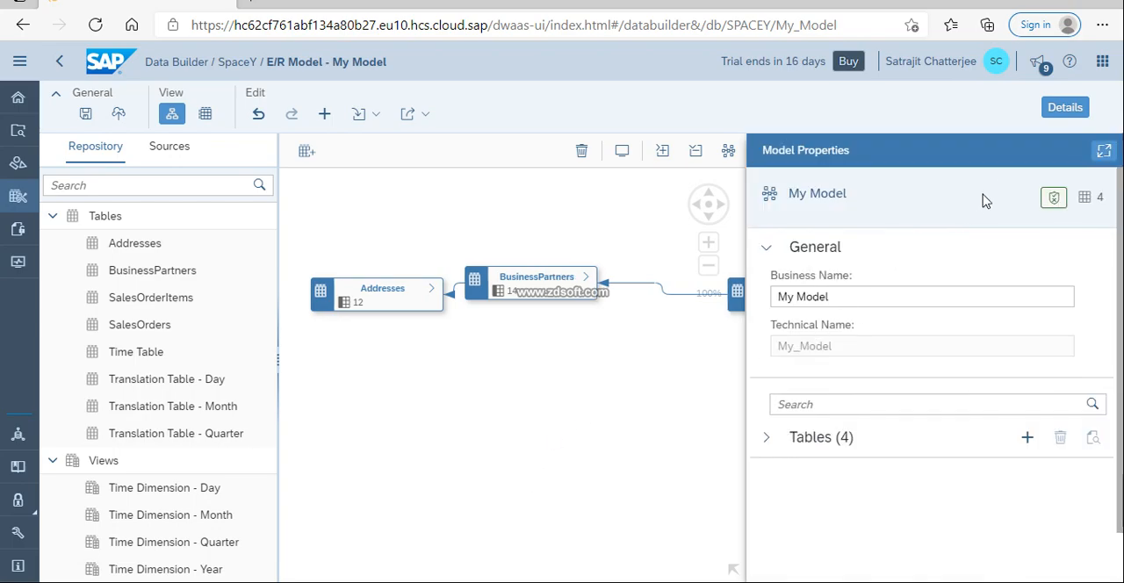
left_click(1076, 108)
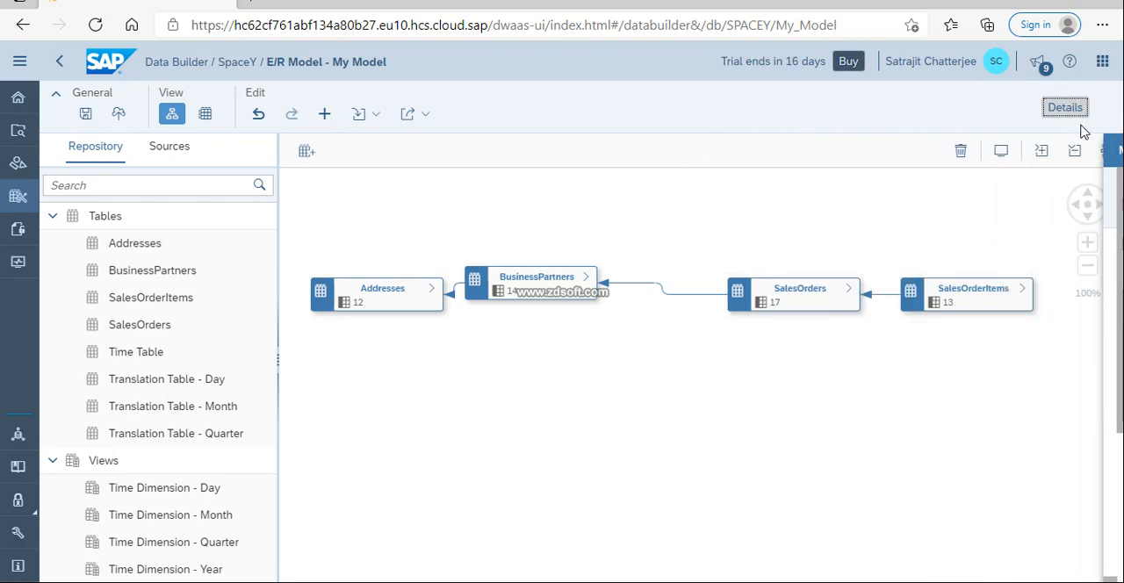
Save the updated My Model entity-relationship model and deploy it
left_click(86, 115)
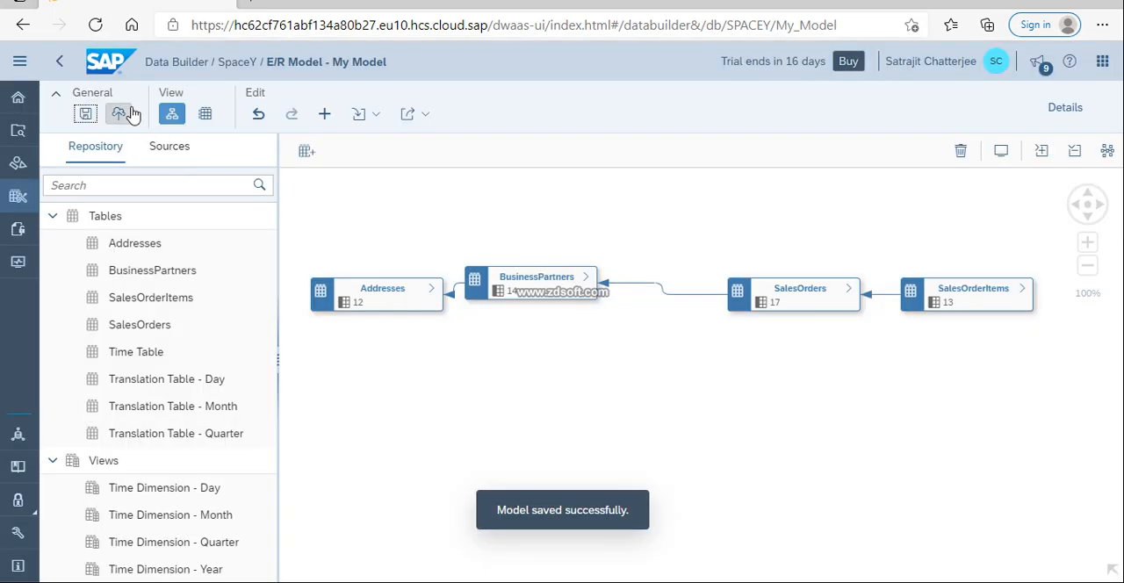
left_click(119, 115)
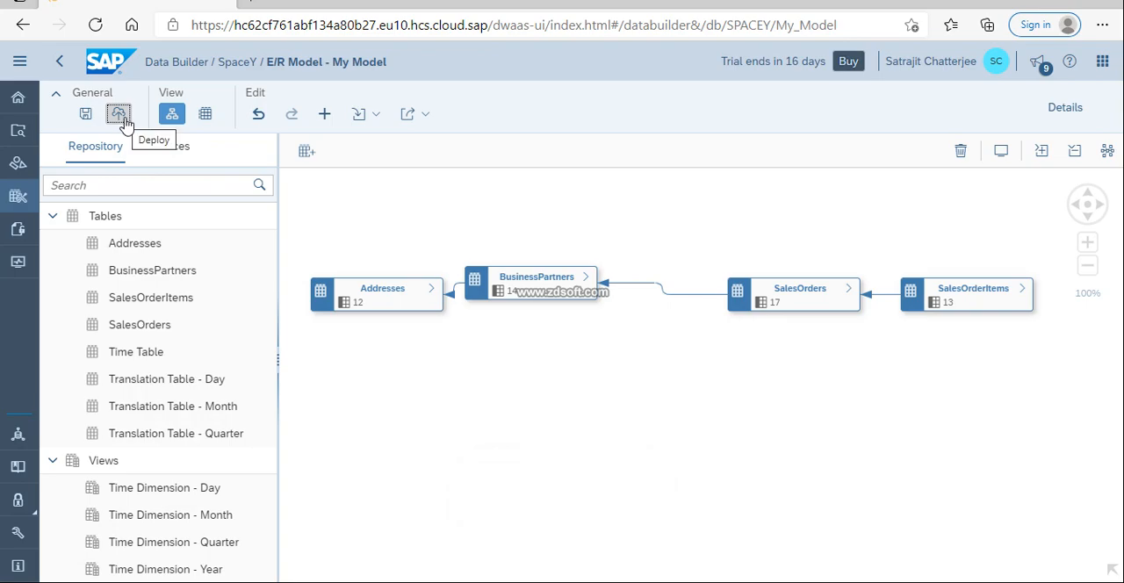
Move the BusinessPartners table slightly towards SalesOrders to widen its gap from Addresses
left_click_drag(529, 292, 560, 287)
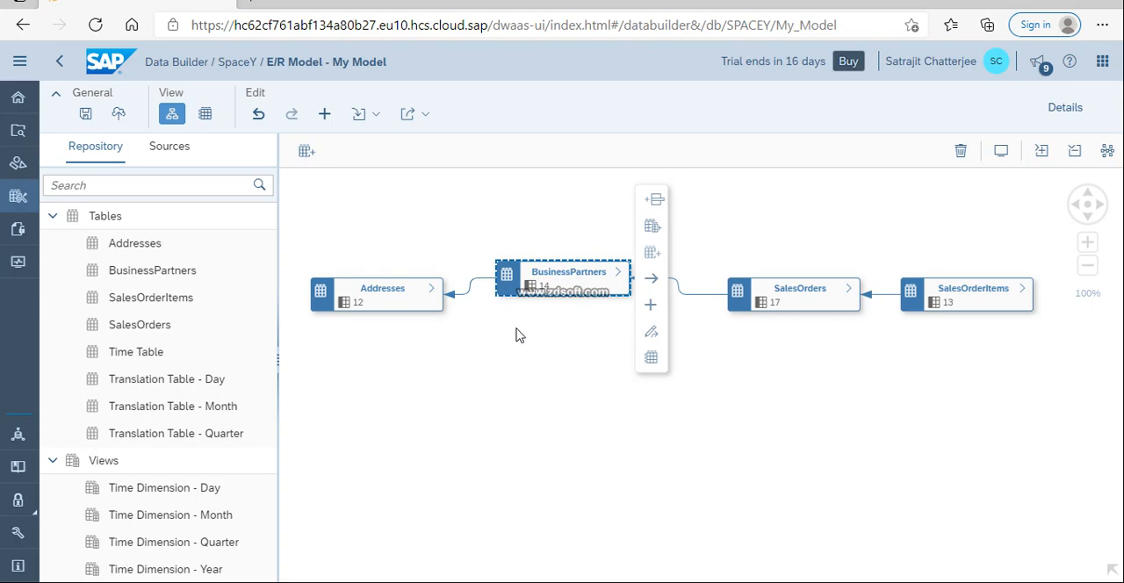